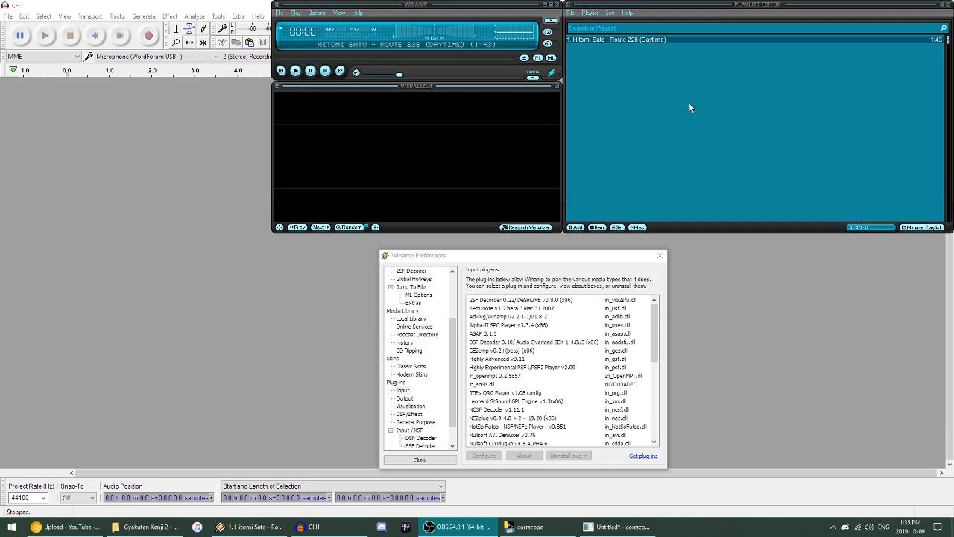
# Step: Briefly play the Route 228 (Daytime) track from the playlist and stop it
pyautogui.doubleClick(631, 40)
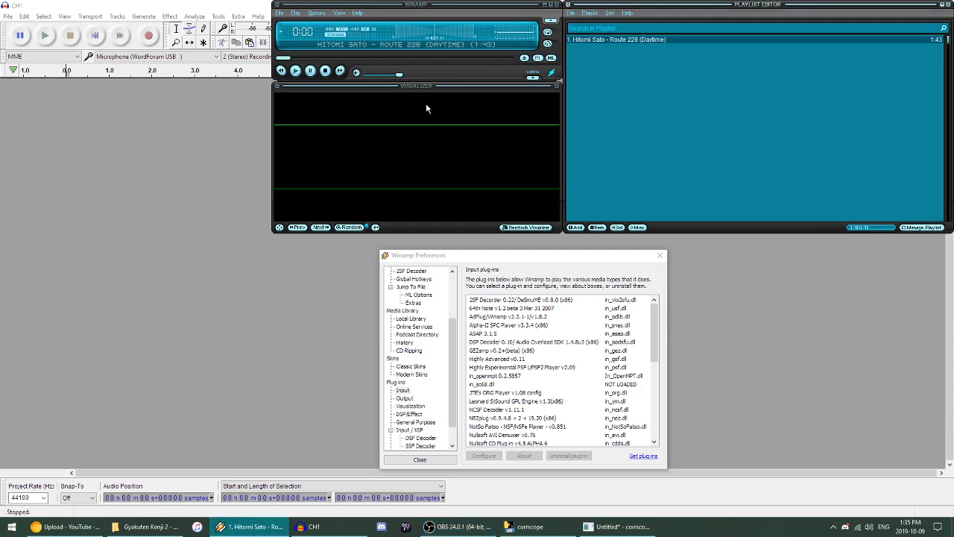
pyautogui.click(326, 71)
pyautogui.click(601, 39)
pyautogui.click(626, 40)
pyautogui.click(639, 101)
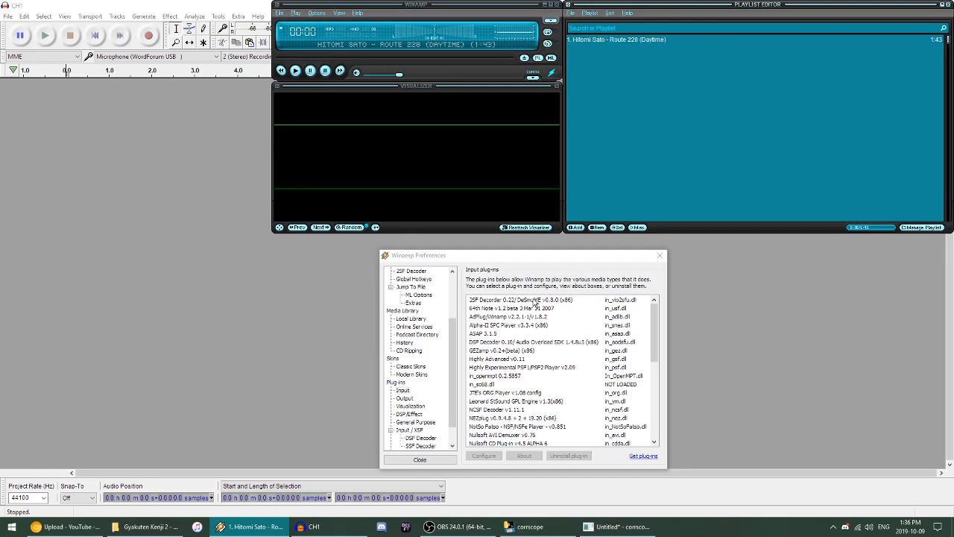
# Step: Open the configuration of the 2SF Decoder input plug-in and look through its list of mutable SPU channels
pyautogui.click(536, 301)
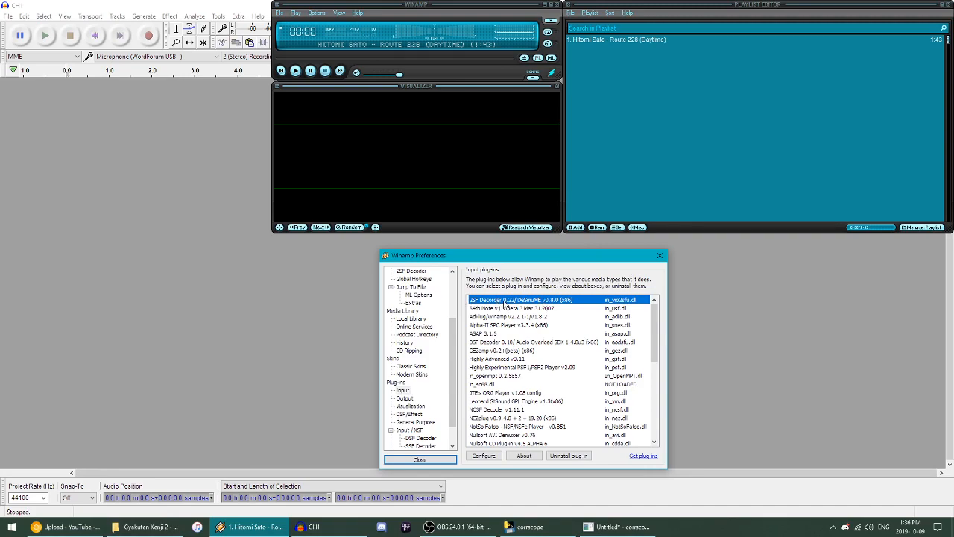
pyautogui.doubleClick(552, 300)
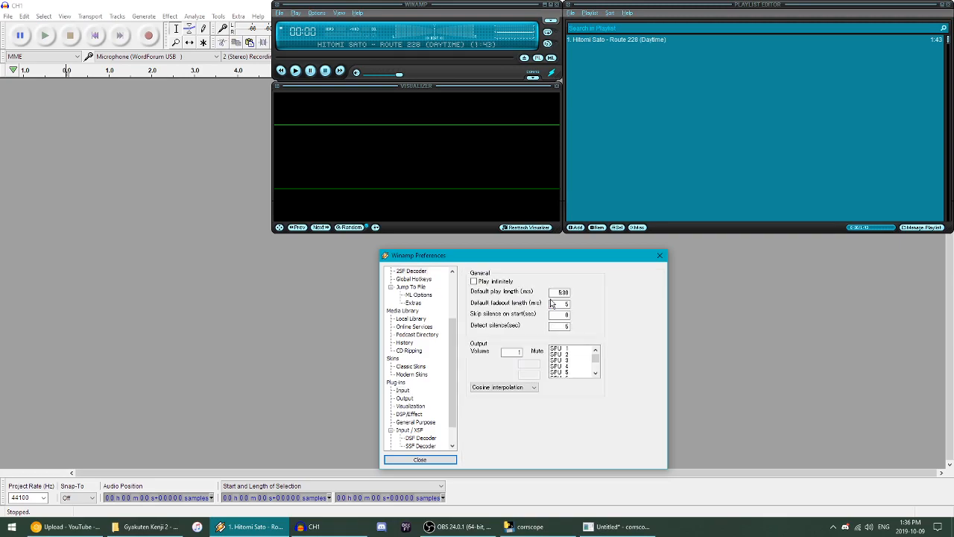
pyautogui.moveTo(571, 349)
pyautogui.mouseDown()
pyautogui.moveTo(575, 369)
pyautogui.moveTo(574, 352)
pyautogui.mouseUp()
pyautogui.scroll(-4, 577, 353)
pyautogui.scroll(4, 577, 357)
# Step: Launch foobar2000, view its 2SF Decoder decoding preferences, and return to the Winamp preferences to compare them
pyautogui.click(12, 527)
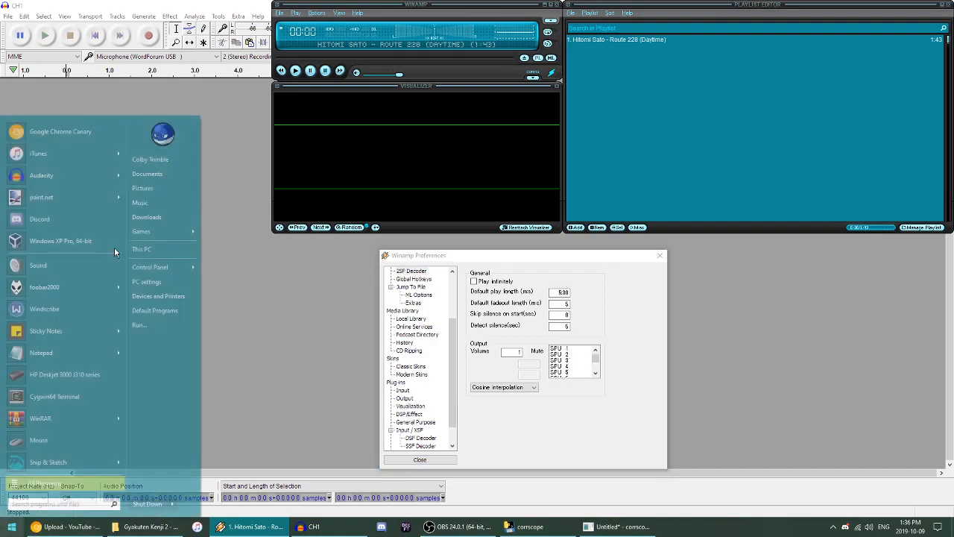
pyautogui.click(65, 282)
pyautogui.click(89, 161)
pyautogui.click(117, 296)
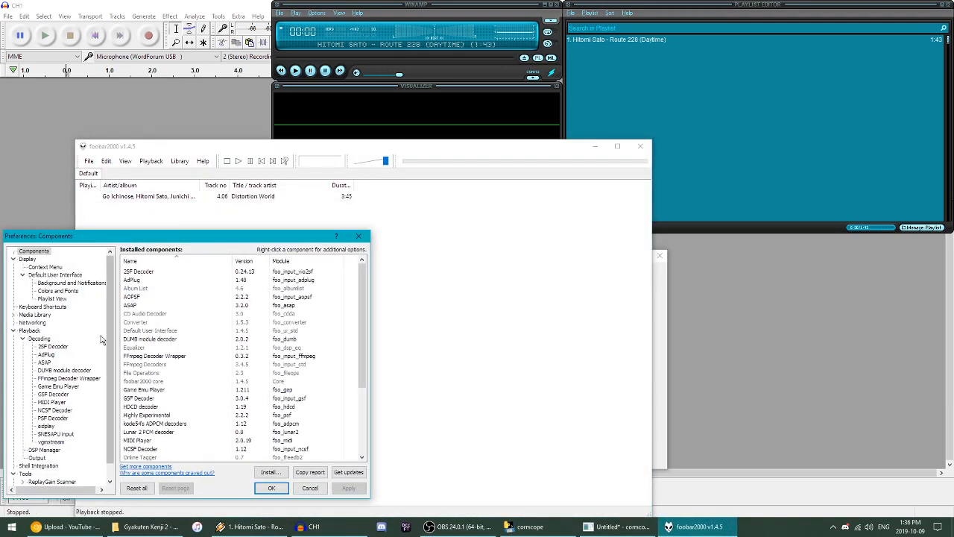
pyautogui.click(67, 347)
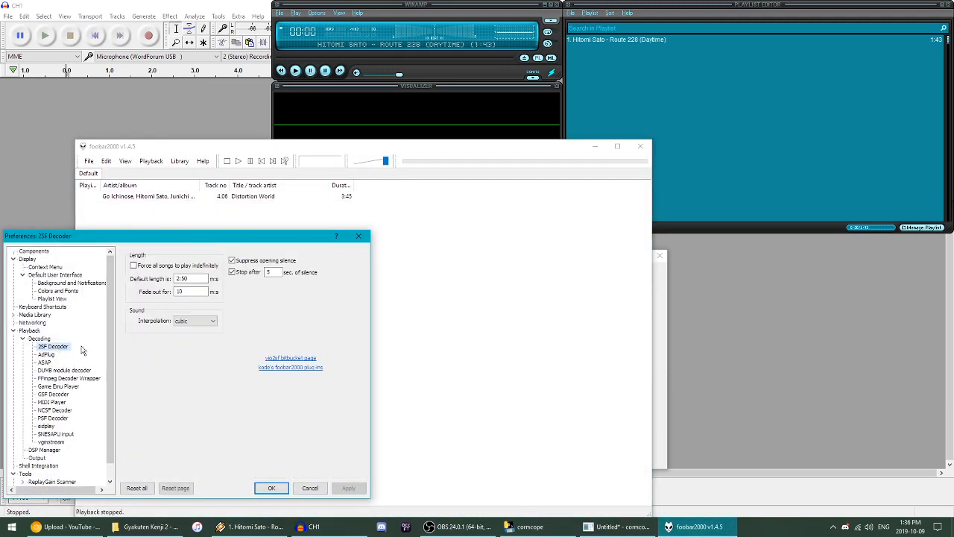
pyautogui.click(661, 281)
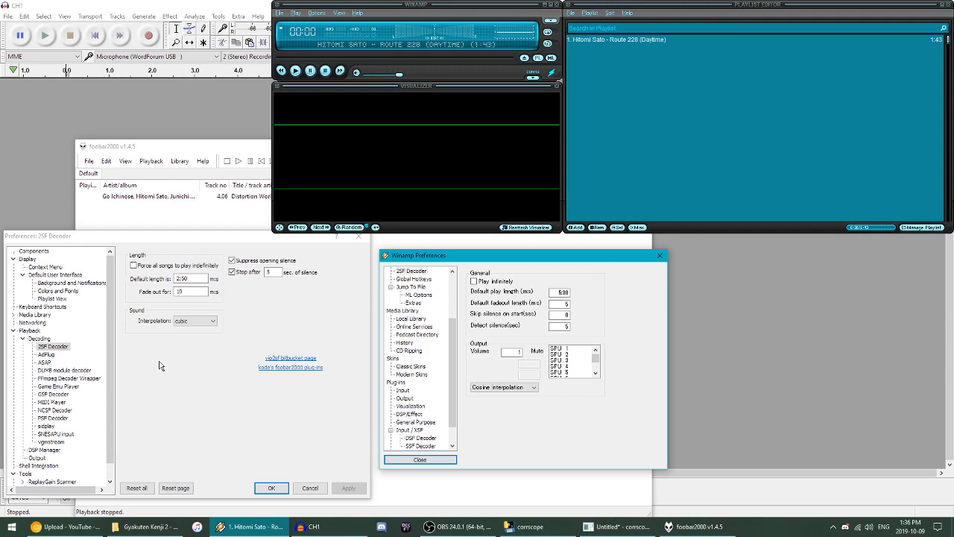
# Step: Compare the 2SF Decoder entry in foobar2000's installed components with the one in Winamp's input plug-ins
pyautogui.click(34, 251)
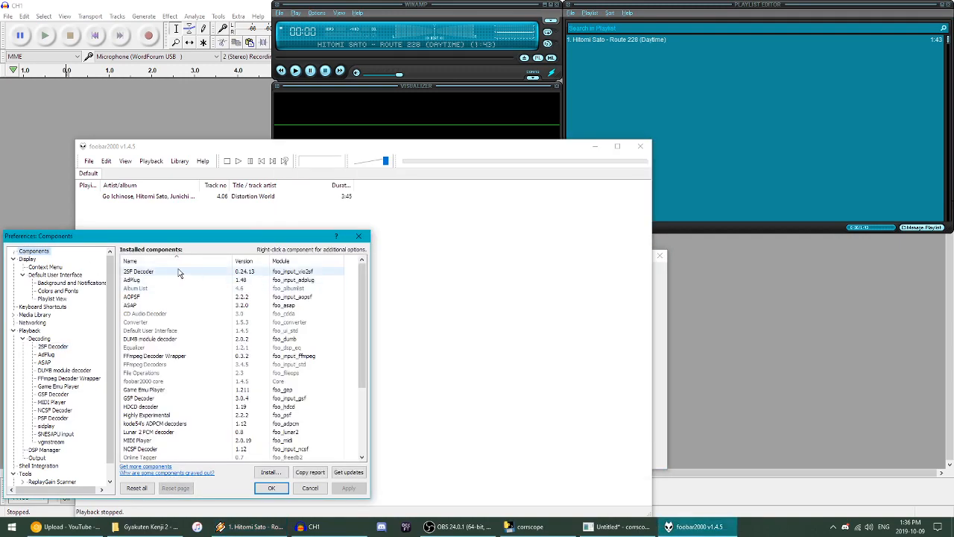
pyautogui.click(664, 292)
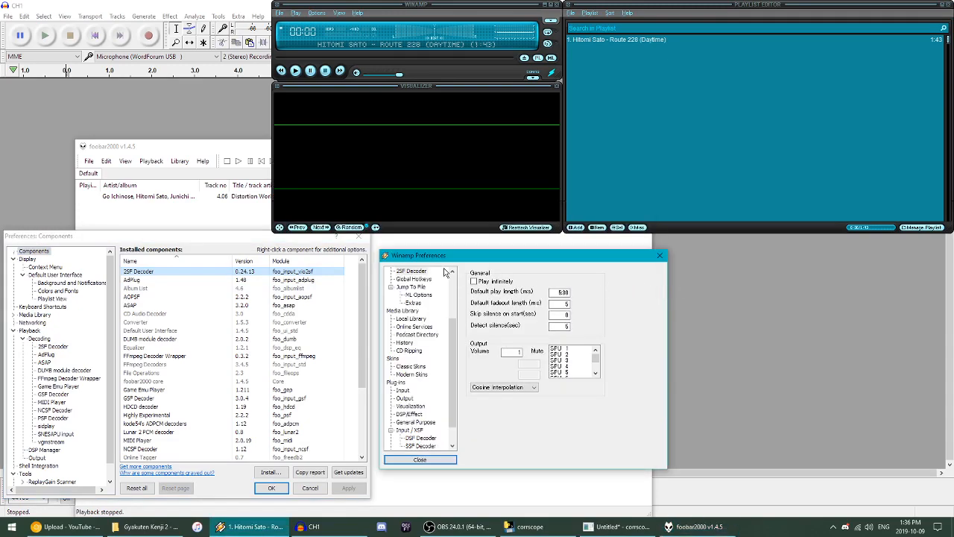
pyautogui.click(402, 390)
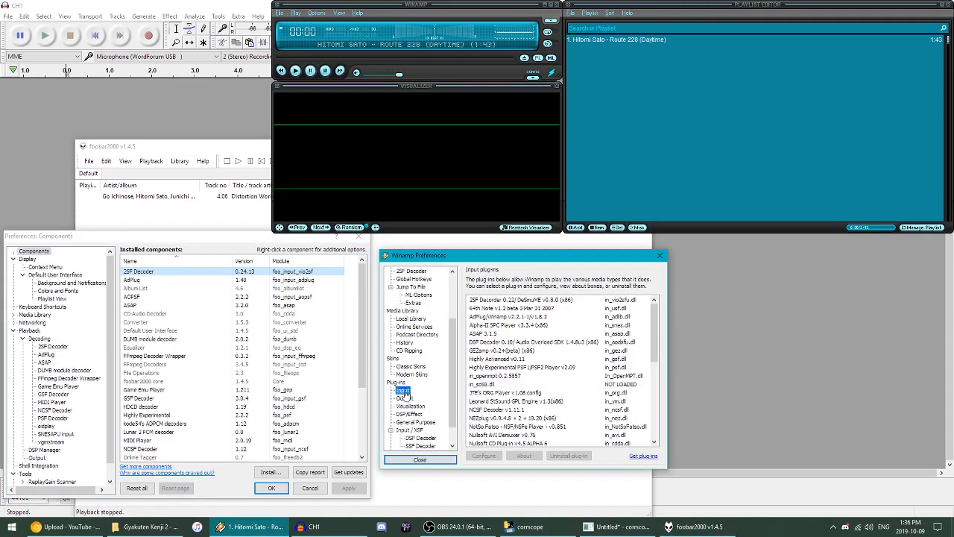
pyautogui.click(536, 299)
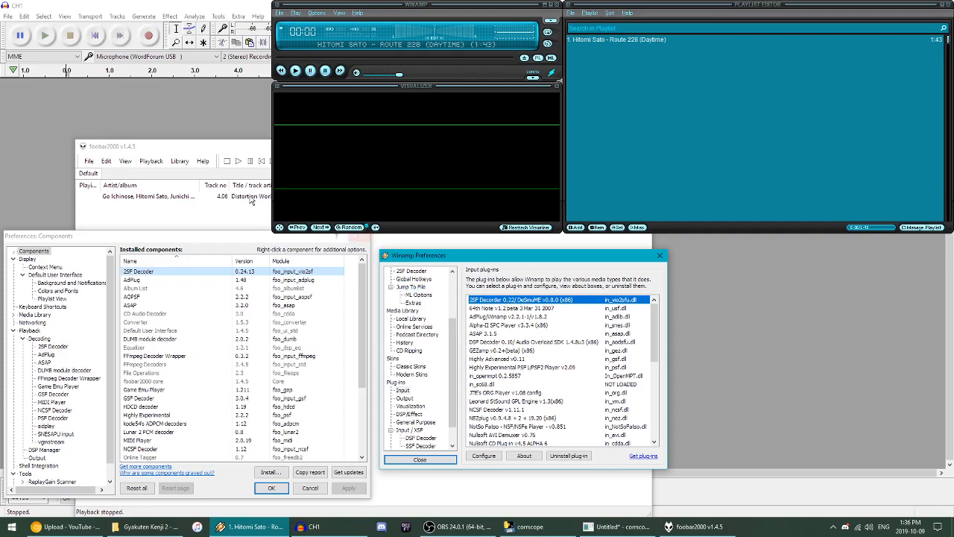
# Step: Close foobar2000, review the 2SF Decoder configuration in Winamp, and return to the input plug-ins list
pyautogui.click(179, 149)
pyautogui.click(642, 149)
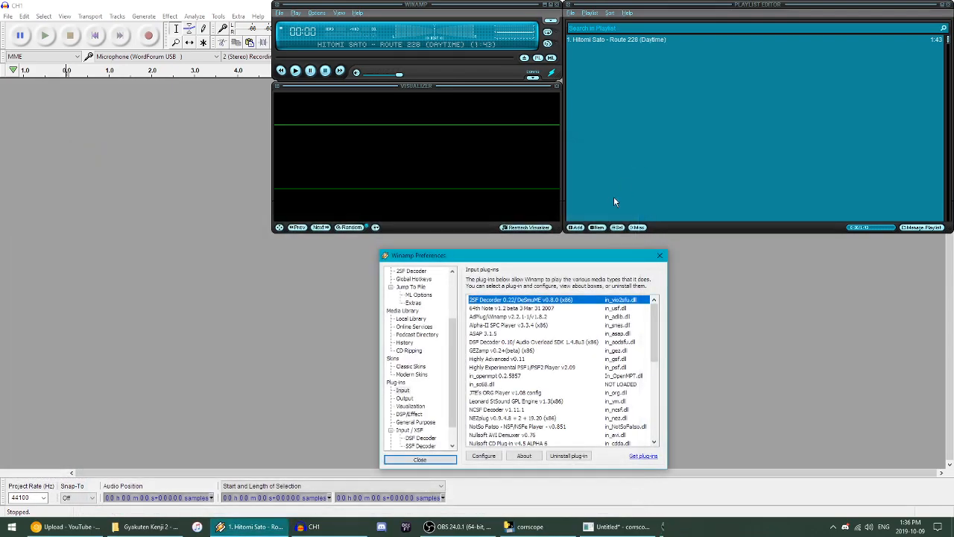
pyautogui.doubleClick(527, 300)
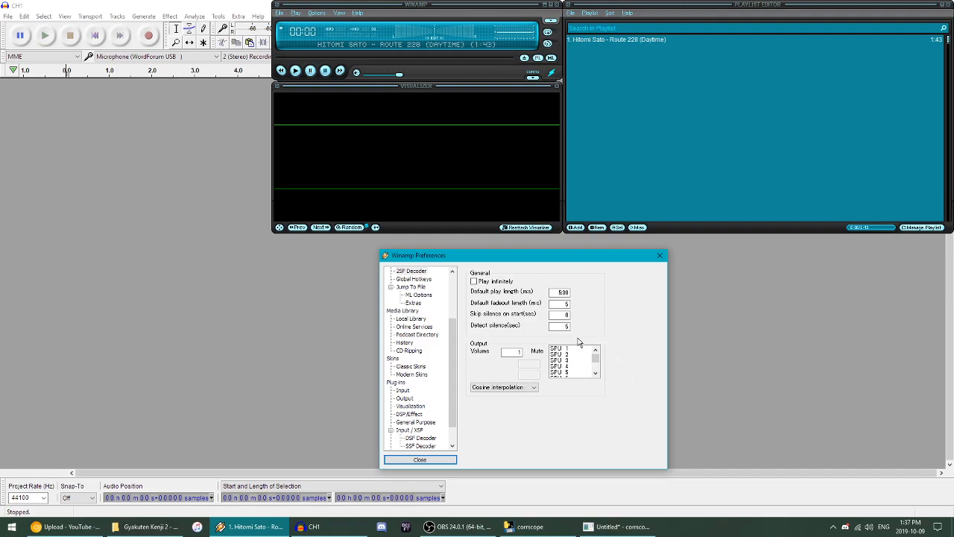
pyautogui.click(403, 390)
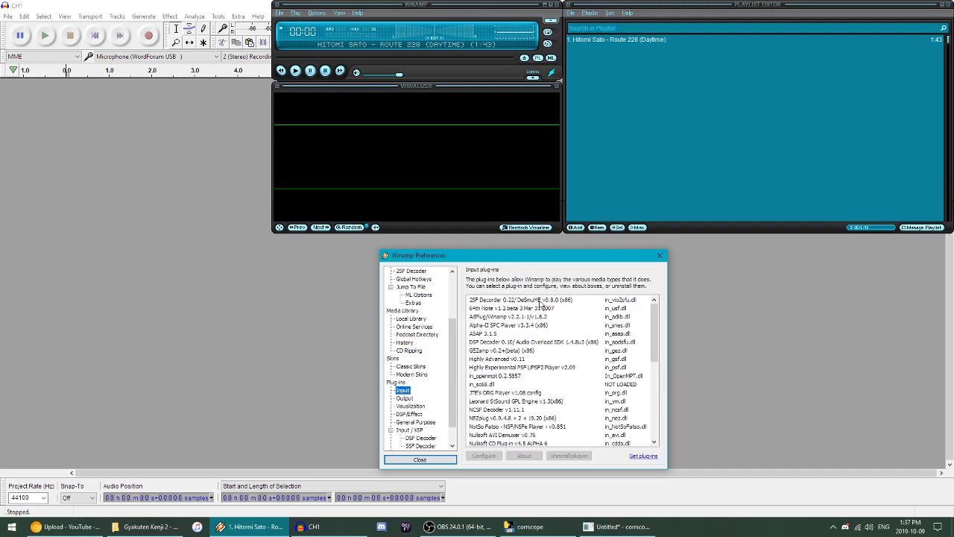
# Step: Set the Nullsoft Disk Writer output directory to the Pokemon DPPt - Route 228 (Day) folder and keep Disk Writer as the output plug-in
pyautogui.click(405, 399)
pyautogui.doubleClick(488, 306)
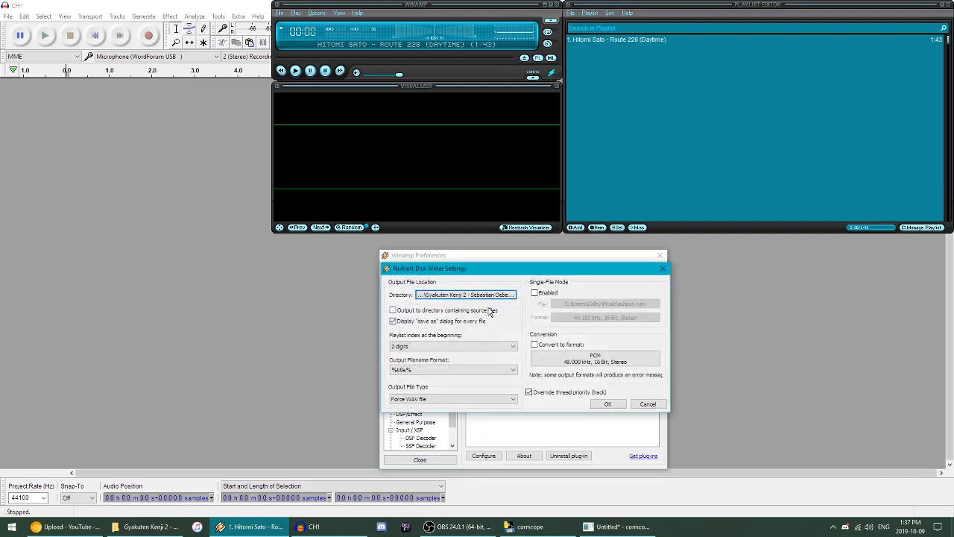
pyautogui.click(500, 297)
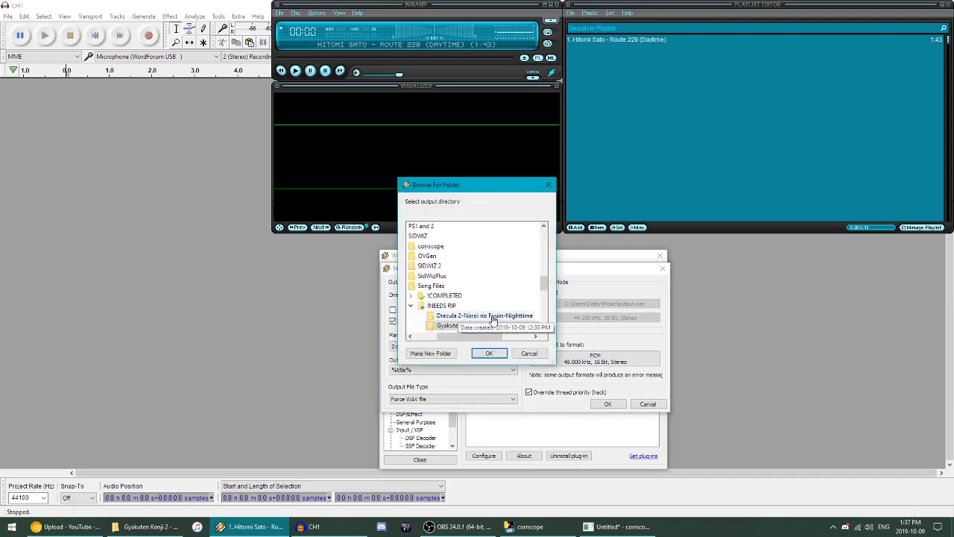
pyautogui.click(414, 310)
pyautogui.scroll(-2, 448, 311)
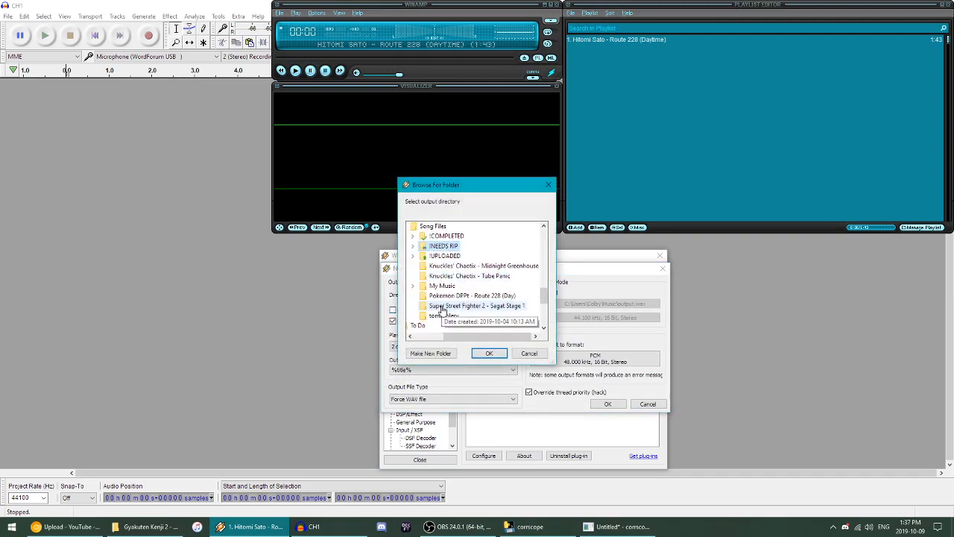
pyautogui.click(472, 295)
pyautogui.click(489, 353)
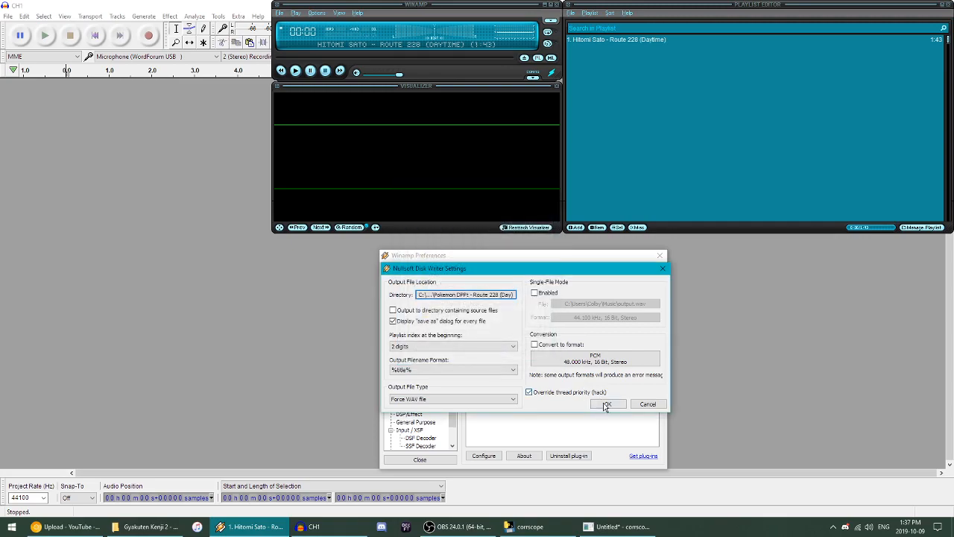
pyautogui.click(606, 404)
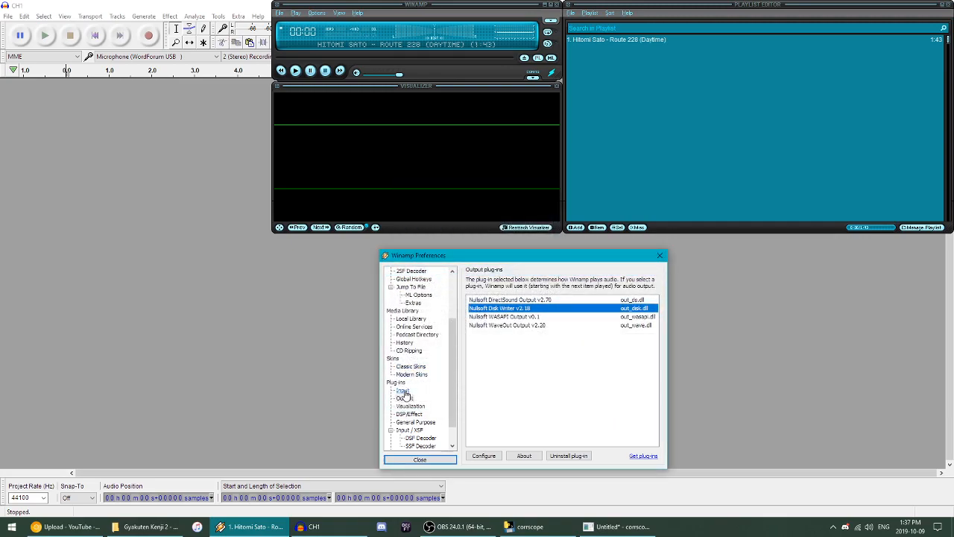
pyautogui.click(532, 326)
pyautogui.click(532, 310)
# Step: Mute SPU 2 through SPU 12 in the 2SF Decoder configuration, leaving SPU 1 unmuted
pyautogui.click(403, 390)
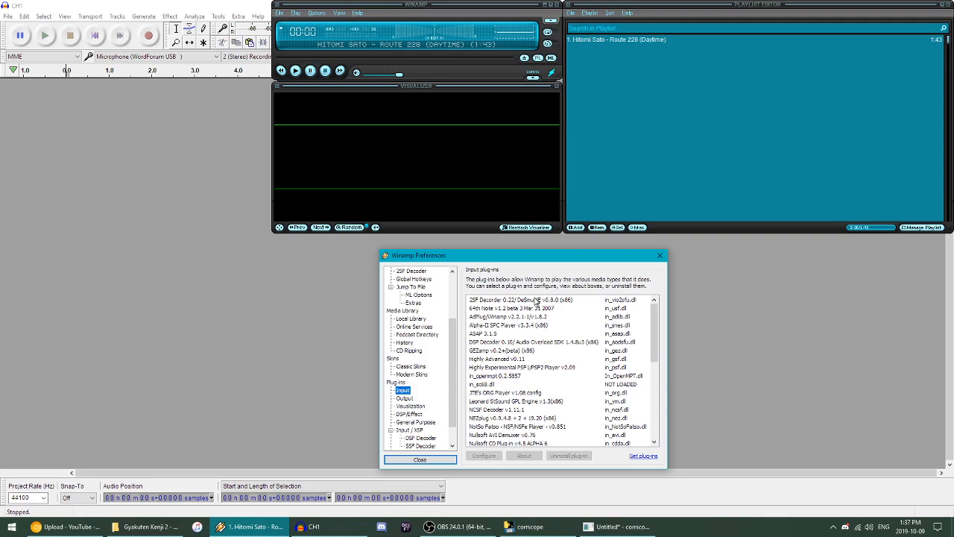
pyautogui.doubleClick(536, 301)
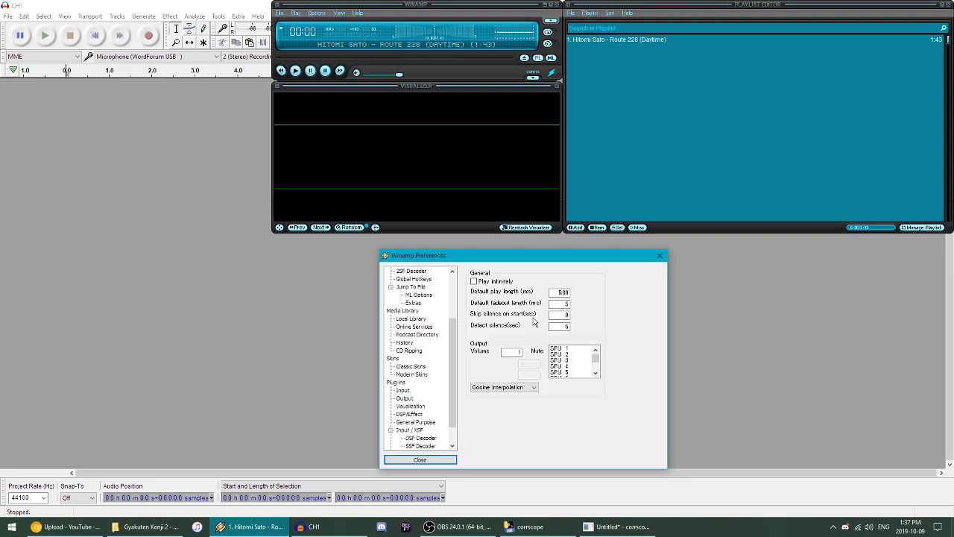
pyautogui.moveTo(571, 355); pyautogui.dragTo(572, 376)
pyautogui.scroll(-2, 575, 377)
pyautogui.scroll(1, 575, 356)
pyautogui.scroll(-2, 575, 378)
pyautogui.scroll(-1, 573, 373)
pyautogui.click(576, 362)
pyautogui.scroll(-1, 577, 363)
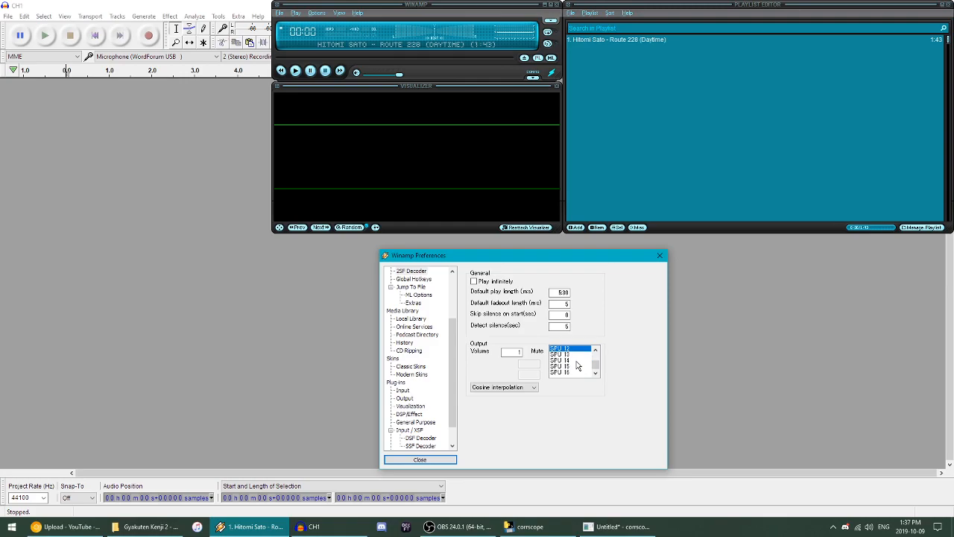
pyautogui.scroll(4, 576, 362)
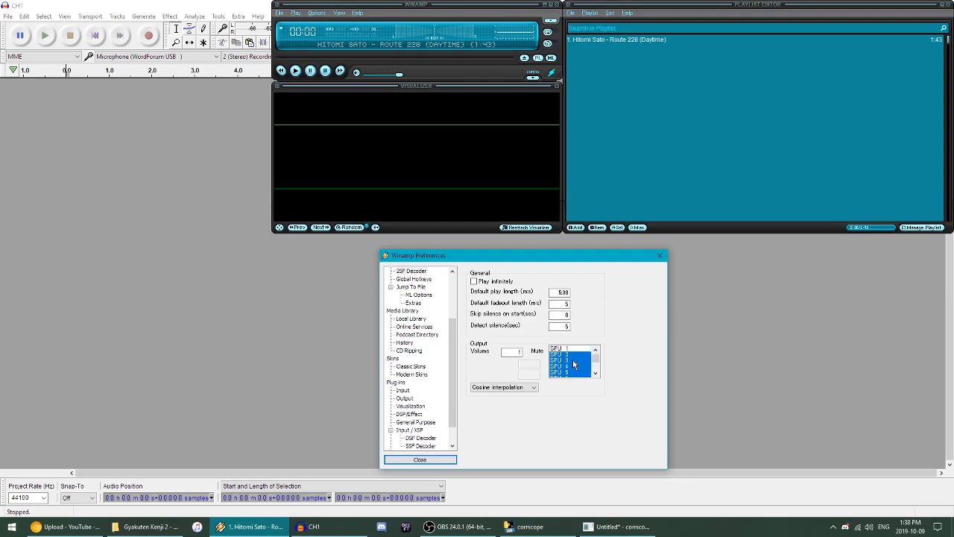
pyautogui.scroll(-4, 586, 362)
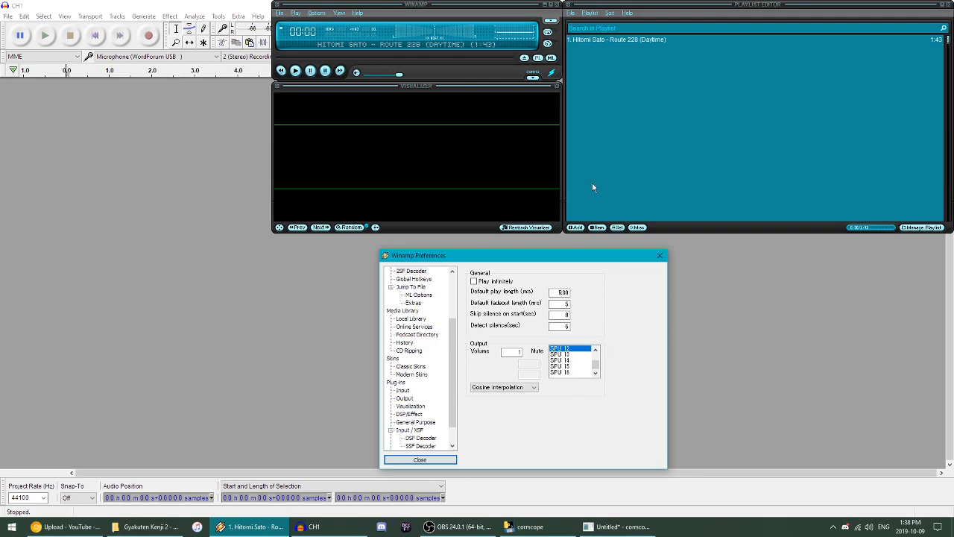
# Step: Render the Route 228 (Daytime) track to disk with the file name CH1
pyautogui.doubleClick(617, 39)
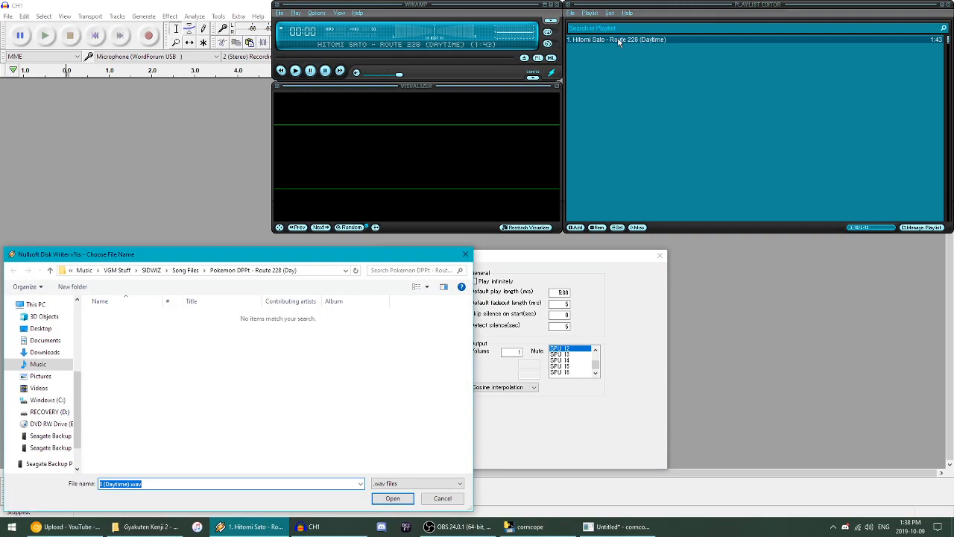
pyautogui.write('CH1')
pyautogui.press('Return')
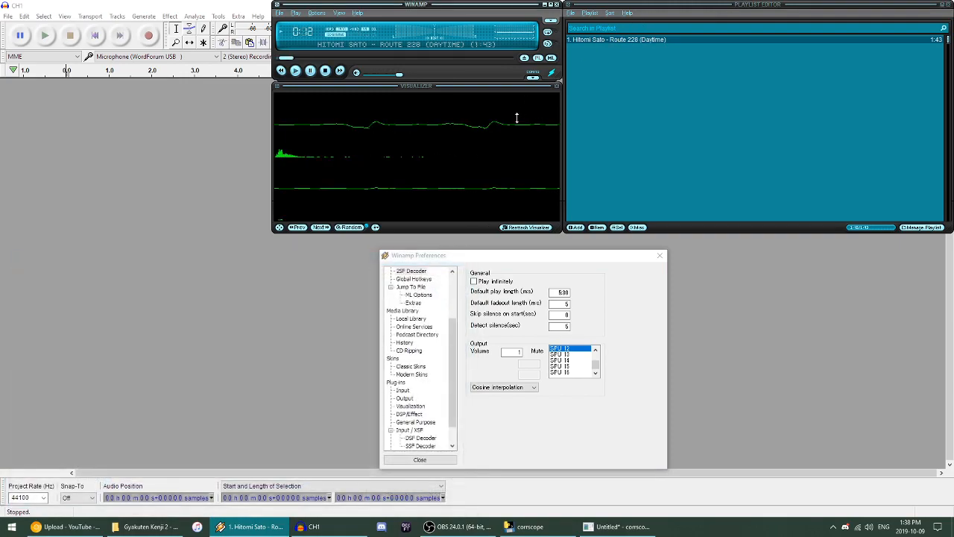
# Step: Open the Pokemon DPPt - Route 228 (Day) folder in File Explorer, import CH1.wav into Audacity, and maximize Audacity
pyautogui.click(153, 526)
pyautogui.click(523, 185)
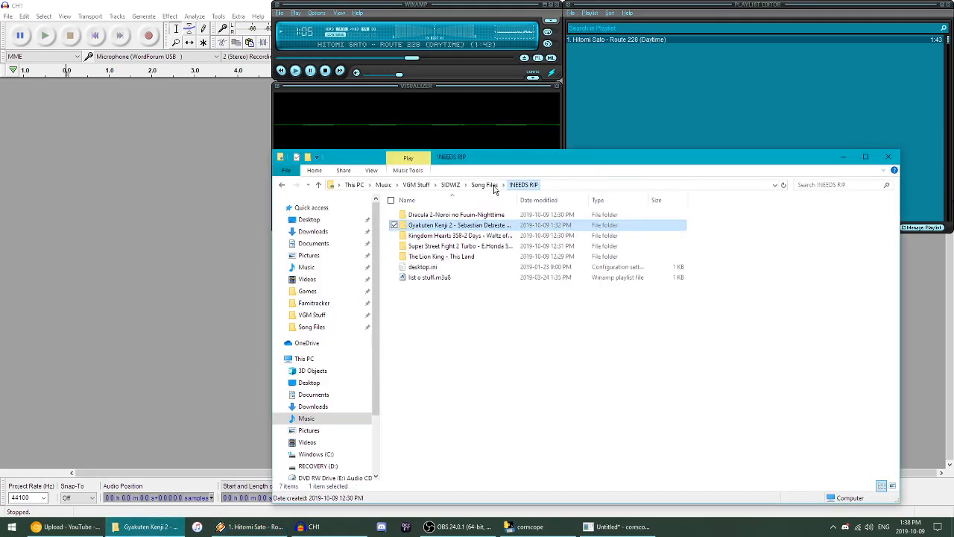
pyautogui.click(485, 184)
pyautogui.doubleClick(464, 277)
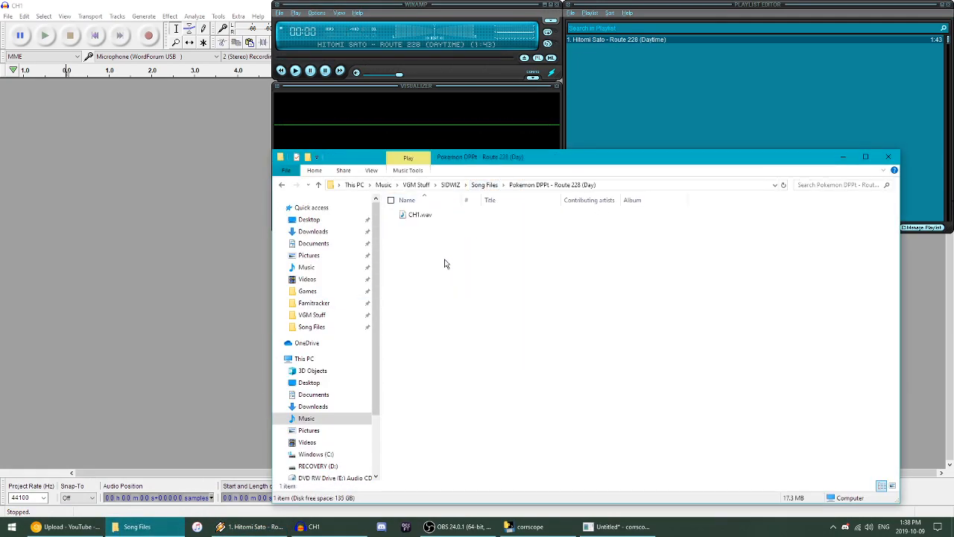
pyautogui.click(425, 216)
pyautogui.doubleClick(140, 5)
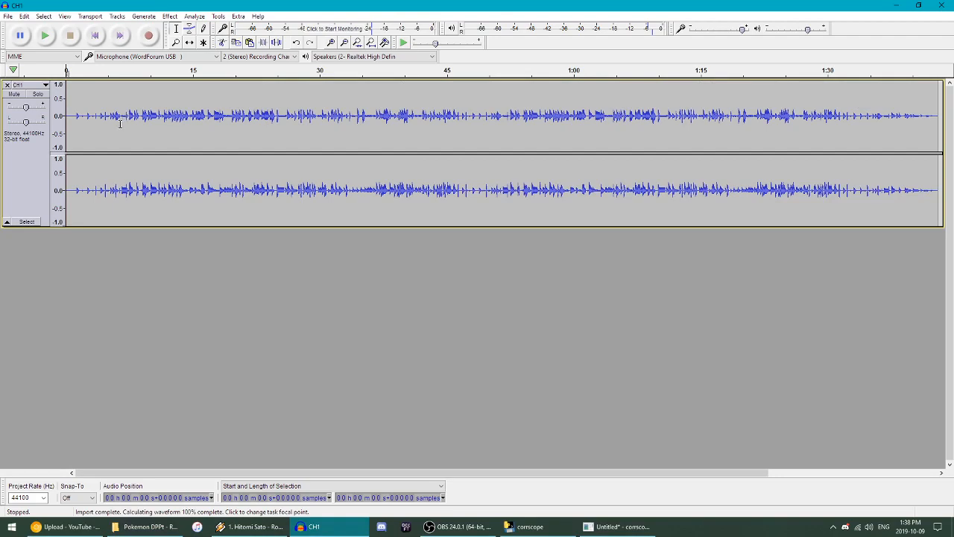
# Step: Play the CH1 track from about 8.5 seconds and stop playback
pyautogui.scroll(3, 123, 124)
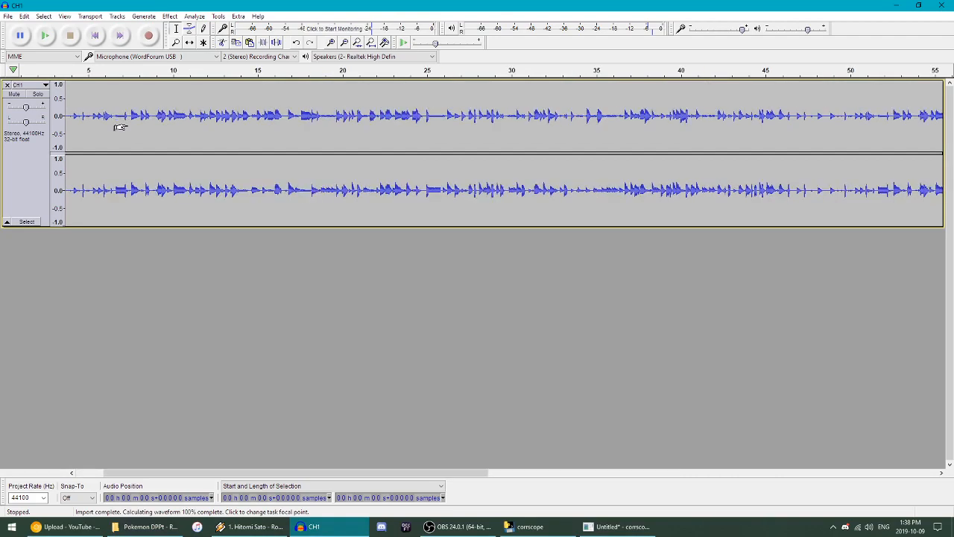
pyautogui.click(209, 75)
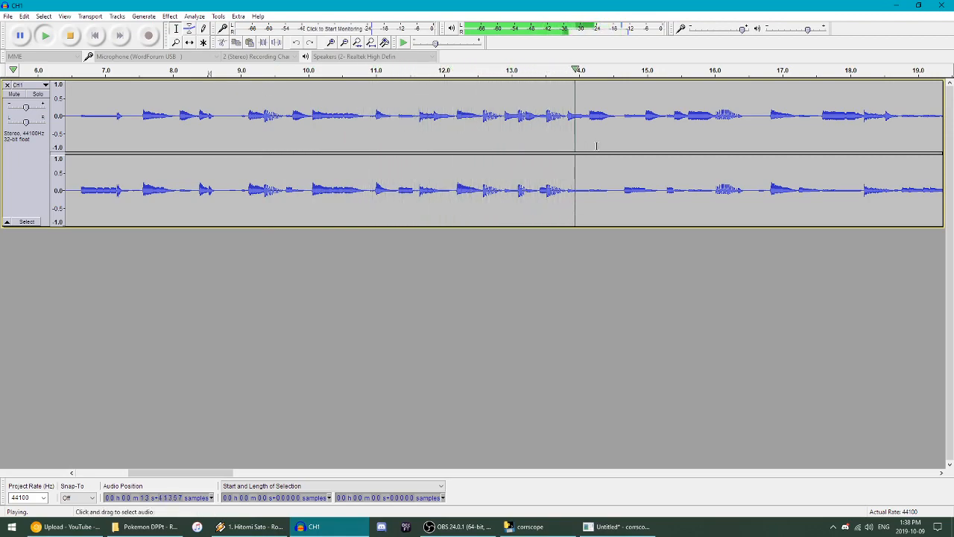
pyautogui.press('space')
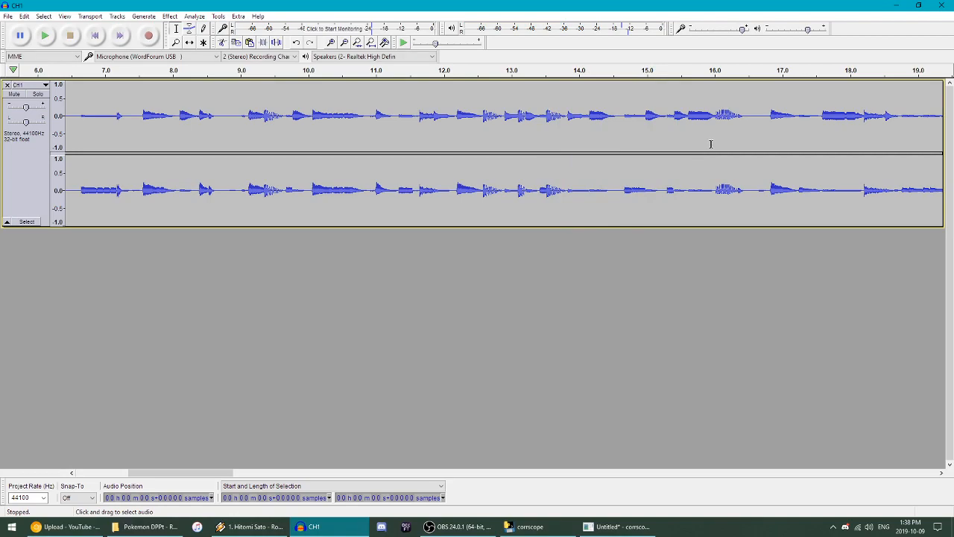
# Step: Place the cursor in the CH1 track at about 9.16 seconds and examine the waveforms of both stereo channels up close
pyautogui.click(251, 196)
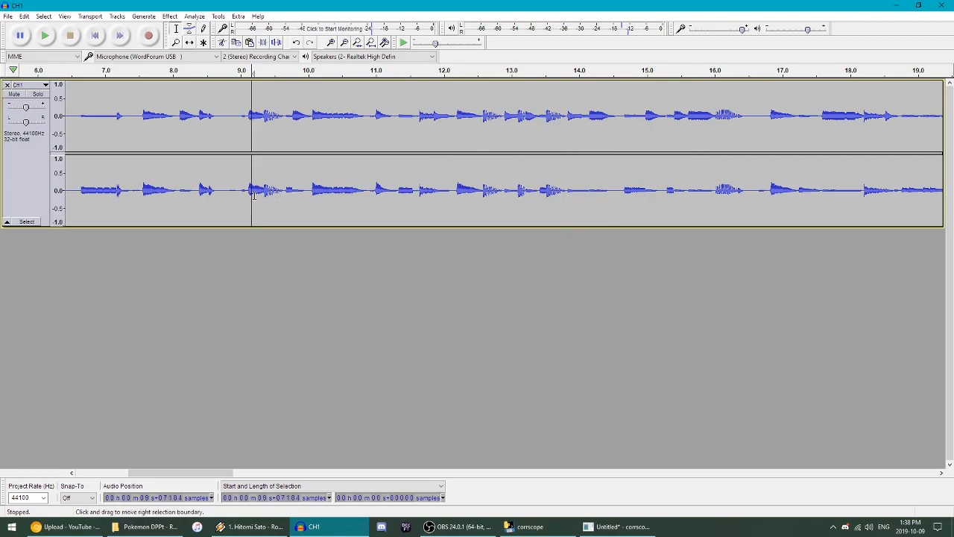
pyautogui.hotkey('ctrl', '1')
pyautogui.hotkey('ctrl', '1')
pyautogui.hotkey('ctrl', '1')
pyautogui.hotkey('ctrl', '1')
pyautogui.hotkey('ctrl', '1')
pyautogui.hotkey('ctrl', '1')
pyautogui.hotkey('ctrl', '1')
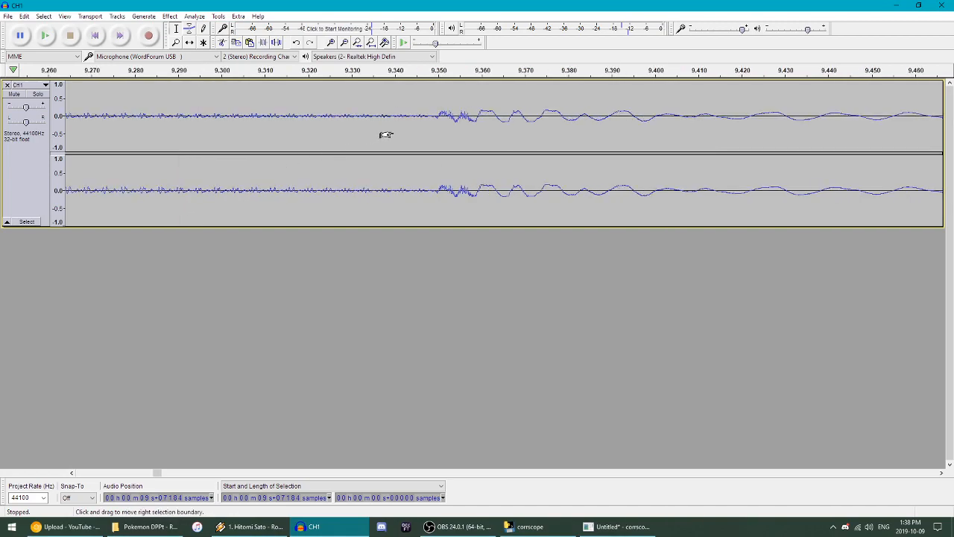
# Step: Examine the CH1 waveform around 9.35 seconds up close, and return to an overview of the whole track
pyautogui.hotkey('ctrl', '1')
pyautogui.hotkey('ctrl', '1')
pyautogui.hotkey('ctrl', '1')
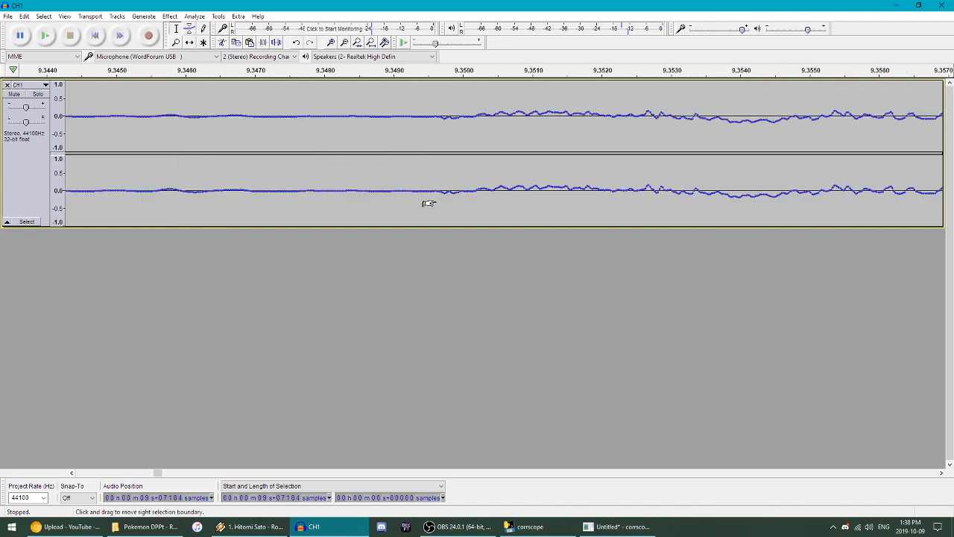
pyautogui.hotkey('ctrl', '3')
pyautogui.hotkey('ctrl', '3')
pyautogui.hotkey('ctrl', '3')
pyautogui.hotkey('ctrl', '3')
pyautogui.hotkey('ctrl', '3')
pyautogui.hotkey('ctrl', '3')
pyautogui.hotkey('ctrl', '3')
pyautogui.hotkey('ctrl', '3')
pyautogui.hotkey('ctrl', '3')
pyautogui.hotkey('ctrl', '3')
pyautogui.hotkey('ctrl', '3')
pyautogui.hotkey('ctrl', '3')
pyautogui.hotkey('ctrl', '3')
pyautogui.hotkey('ctrl', '3')
pyautogui.hotkey('ctrl', '3')
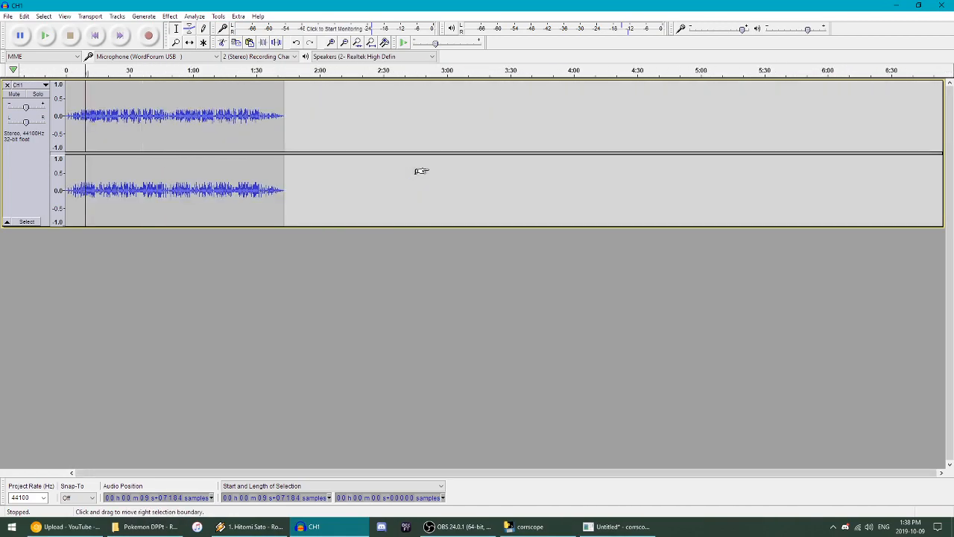
pyautogui.click(371, 43)
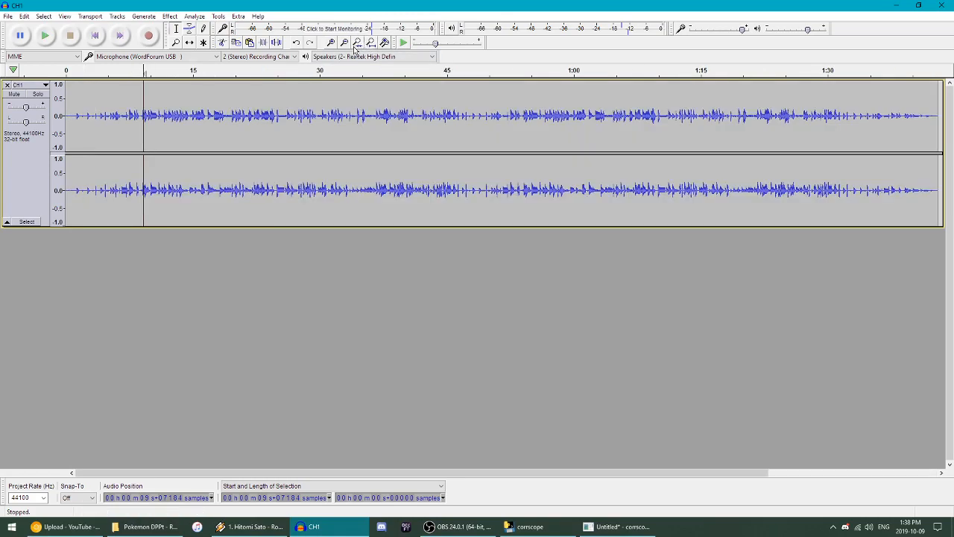
# Step: Play the CH1 track from about 21 seconds and again from about 19.6 seconds, stopping playback each time
pyautogui.click(242, 70)
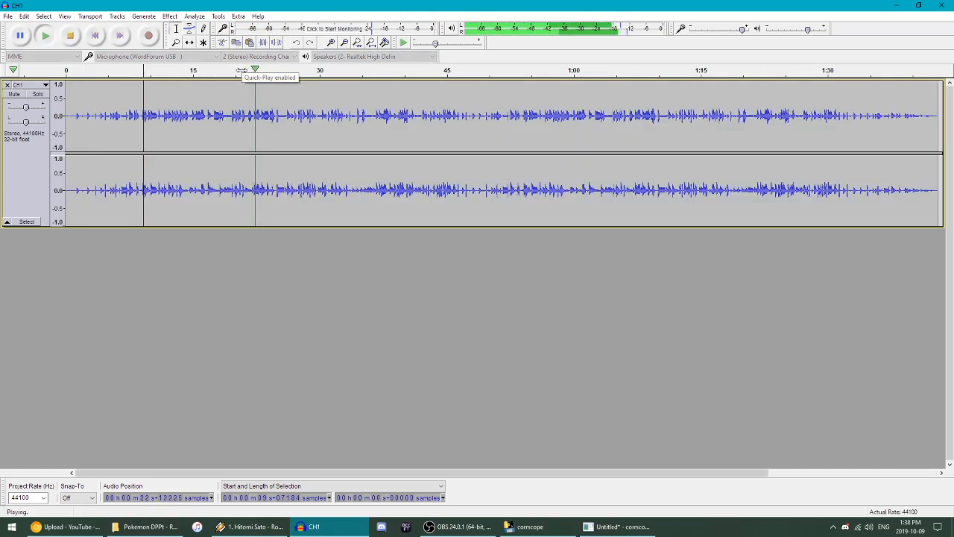
pyautogui.press('space')
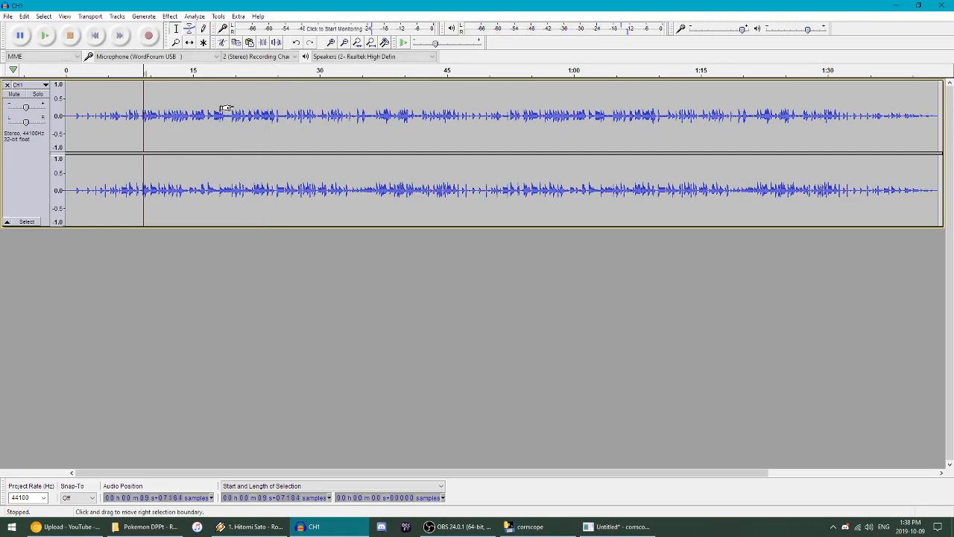
pyautogui.scroll(4, 227, 113)
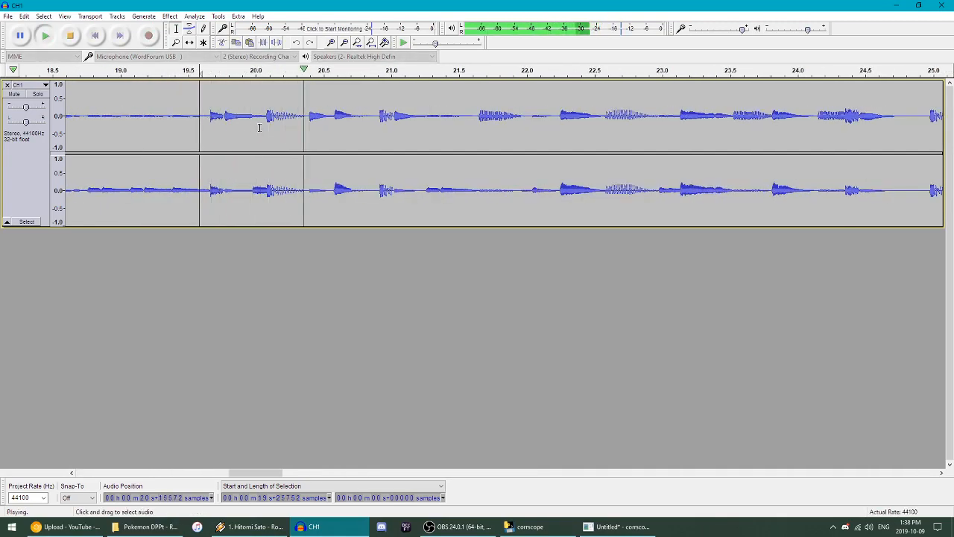
pyautogui.press('space')
# Step: Switch to Winamp, leave only SPU 2 unmuted, and render the Route 228 (Daytime) track to disk as CH2
pyautogui.click(253, 526)
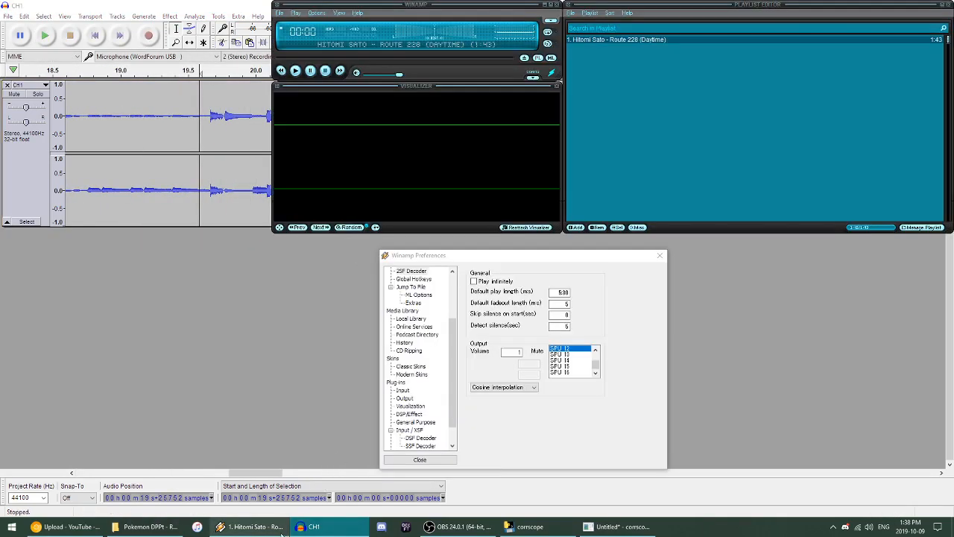
pyautogui.moveTo(567, 373); pyautogui.dragTo(567, 361)
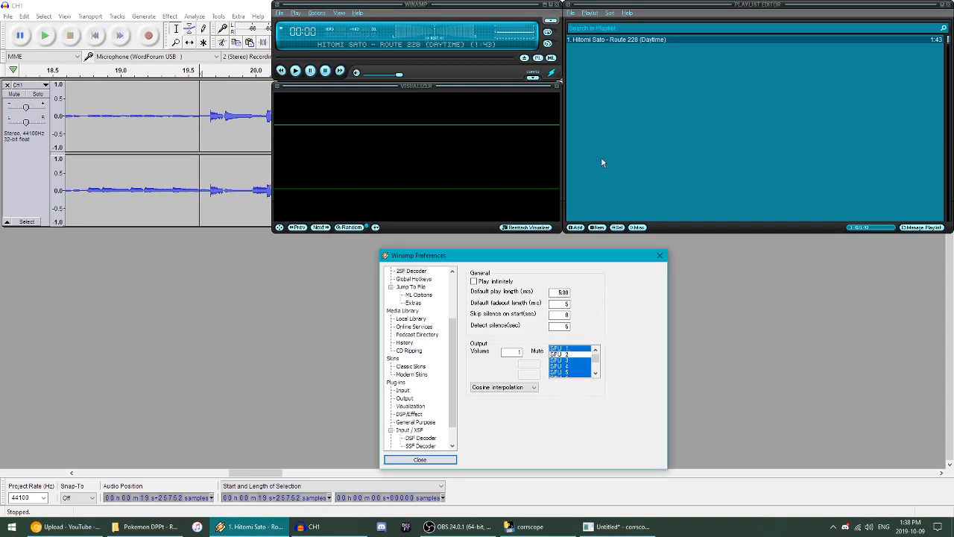
pyautogui.doubleClick(619, 41)
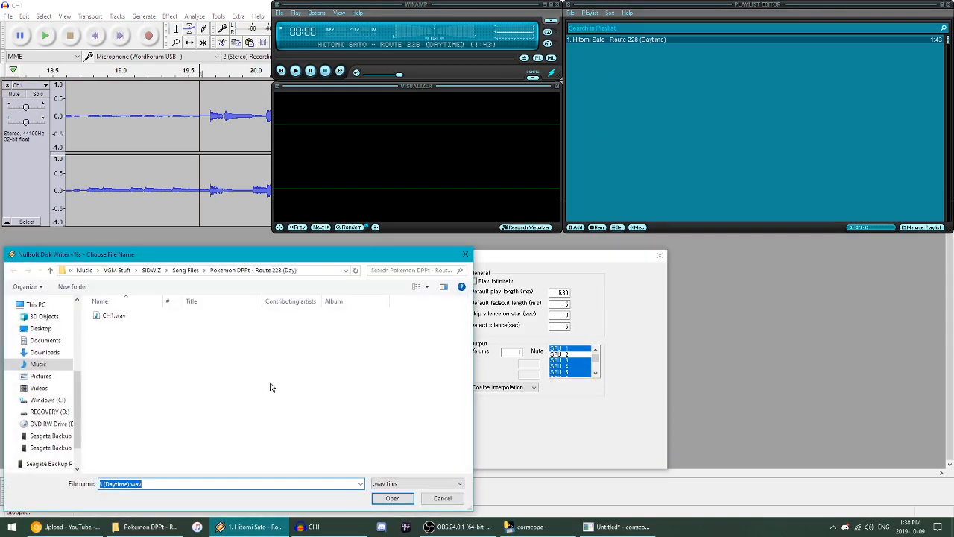
pyautogui.write('CH2')
pyautogui.press('Return')
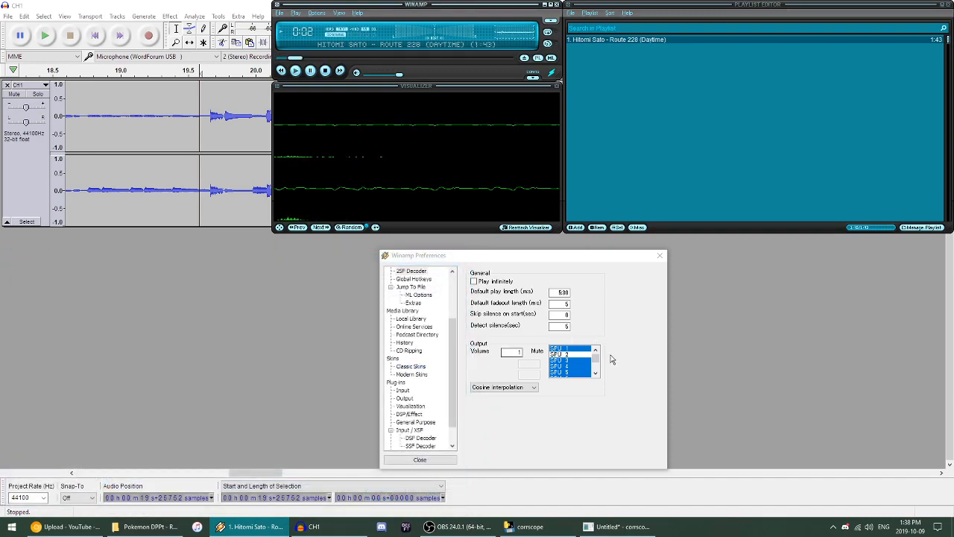
pyautogui.click(596, 361)
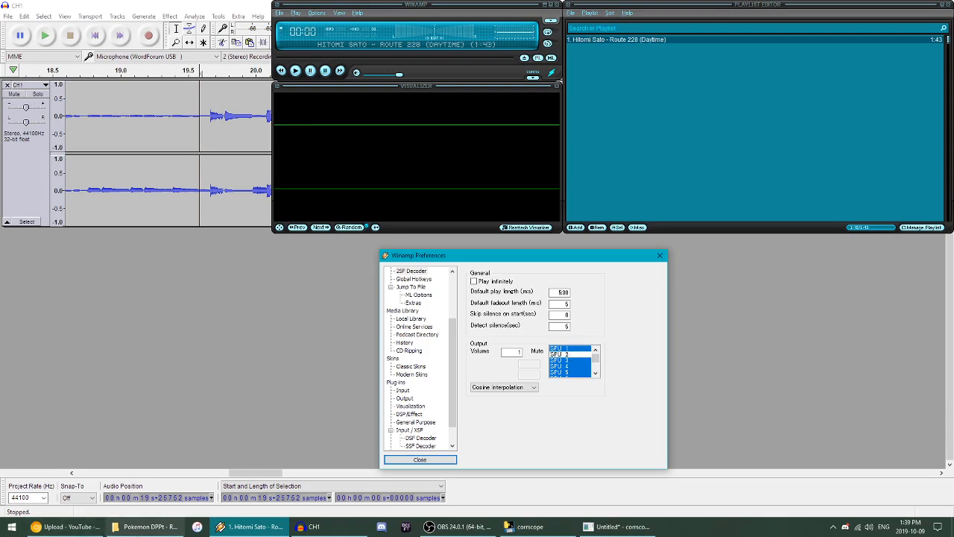
# Step: Import CH2.wav from the Pokemon DPPt - Route 228 (Day) folder into Audacity below CH1, and return to Winamp
pyautogui.click(145, 526)
pyautogui.moveTo(420, 225); pyautogui.dragTo(179, 317)
pyautogui.click(639, 87)
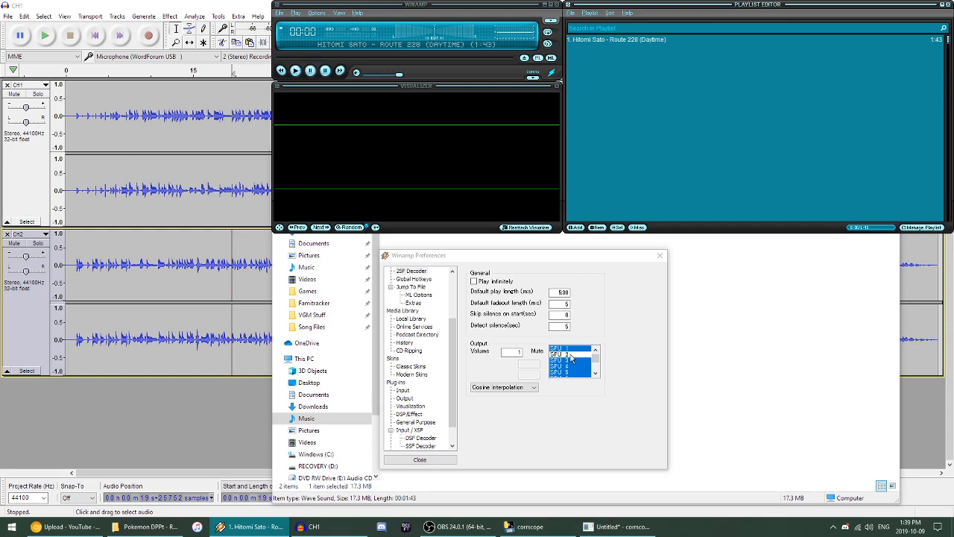
# Step: Mute SPU 2, unmute SPU 3, and render the Route 228 (Daytime) track to disk as CH3
pyautogui.scroll(-4, 572, 361)
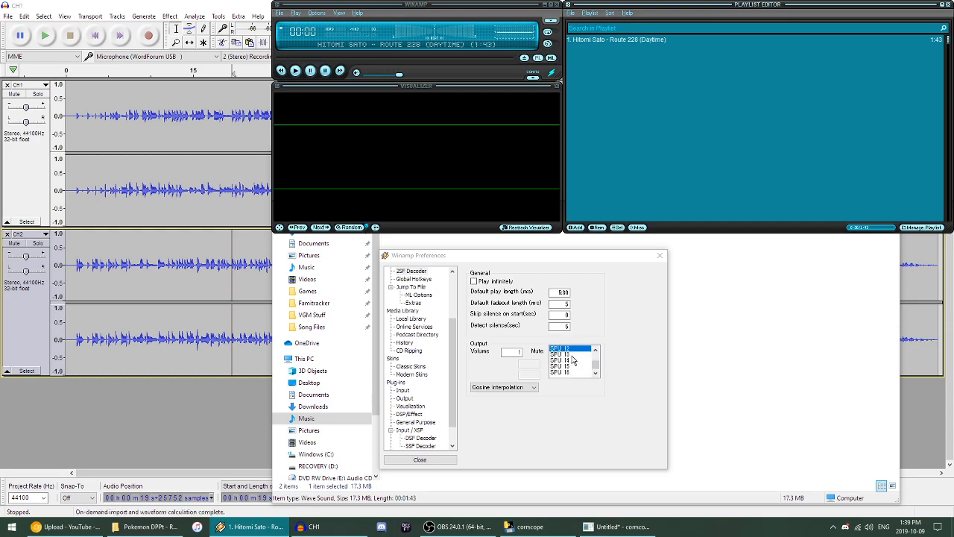
pyautogui.moveTo(595, 368); pyautogui.dragTo(595, 351)
pyautogui.click(572, 357)
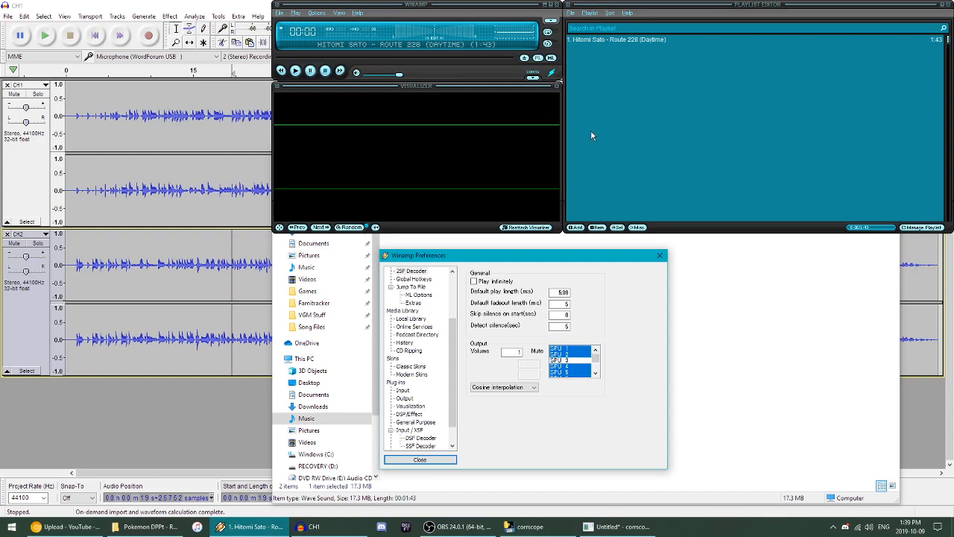
pyautogui.doubleClick(632, 41)
pyautogui.write('CH3')
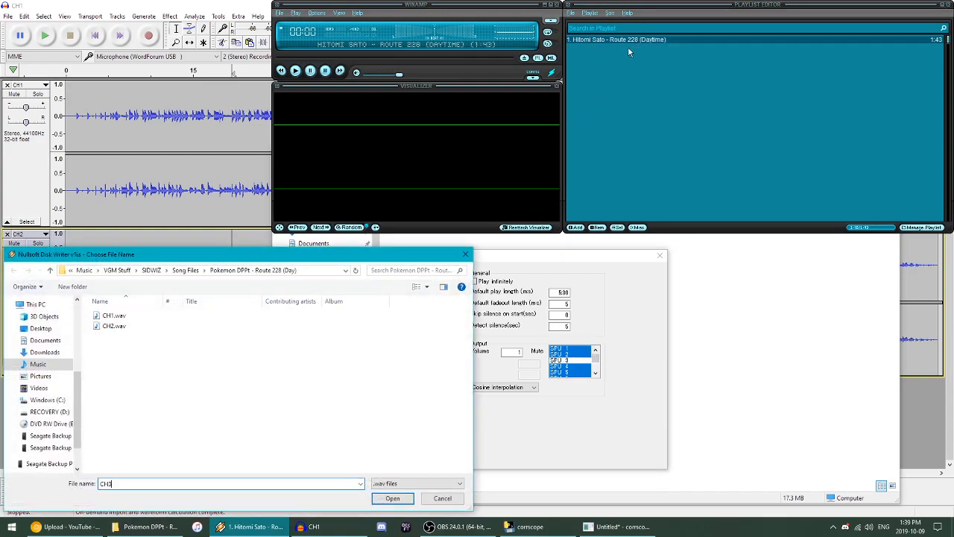
pyautogui.press('Return')
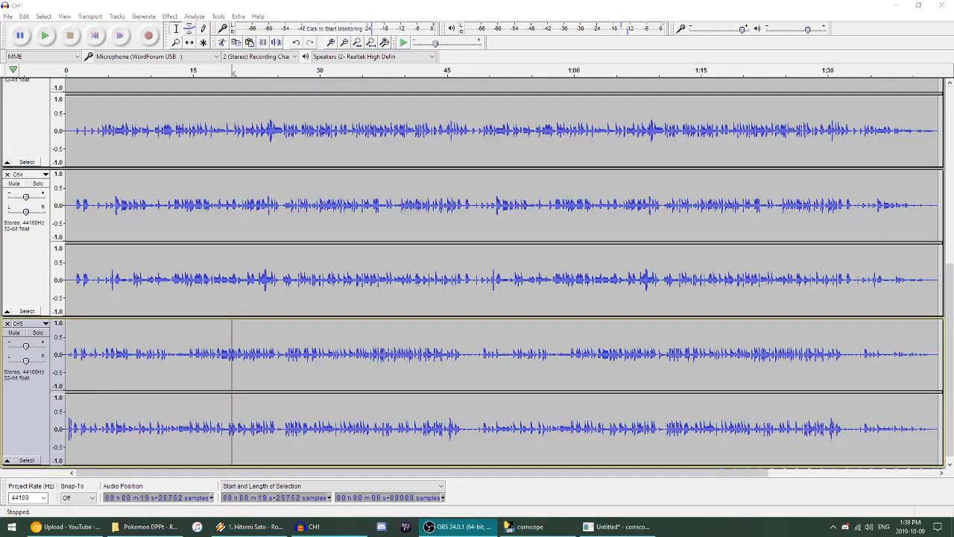
# Step: Play the imported channel tracks together from the beginning, look through their waveforms, and stop playback
pyautogui.scroll(5, 155, 303)
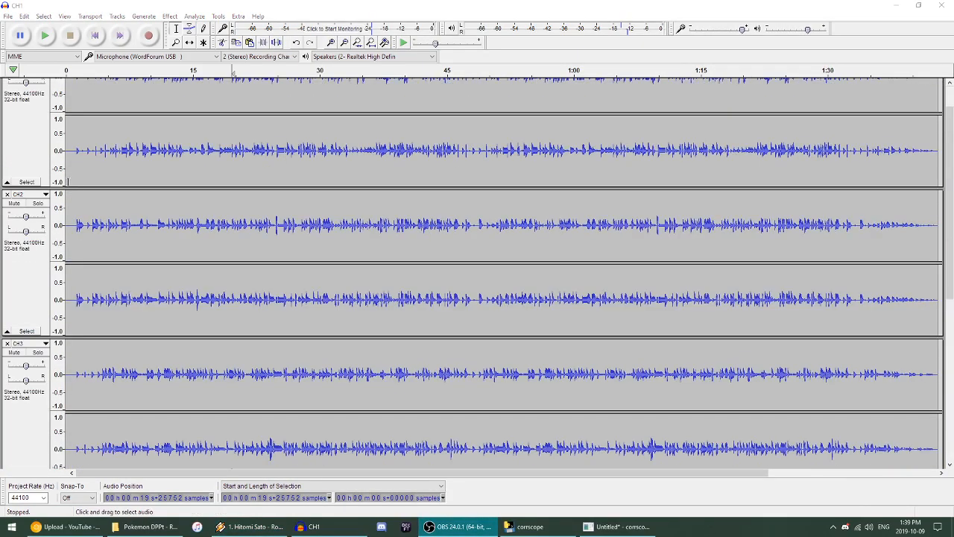
pyautogui.click(68, 181)
pyautogui.press('space')
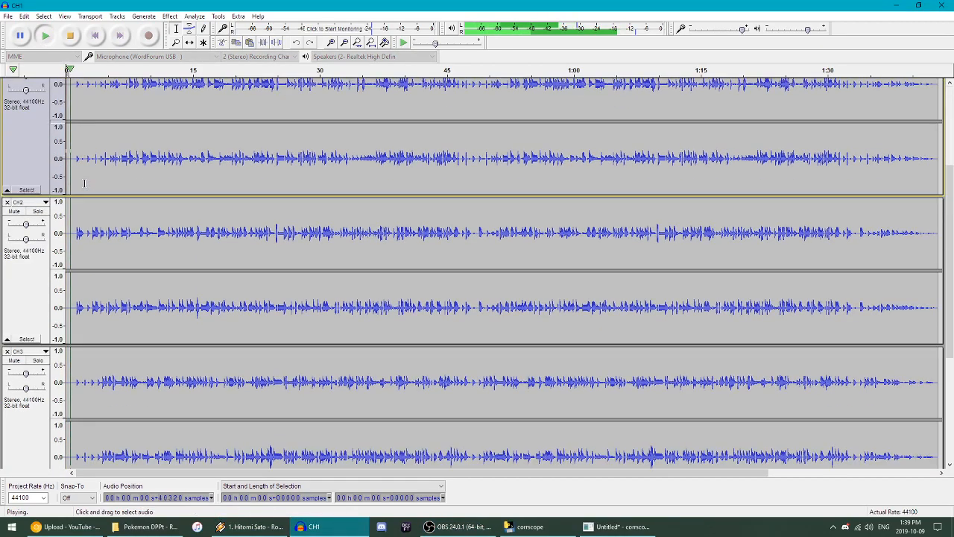
pyautogui.scroll(-3, 84, 183)
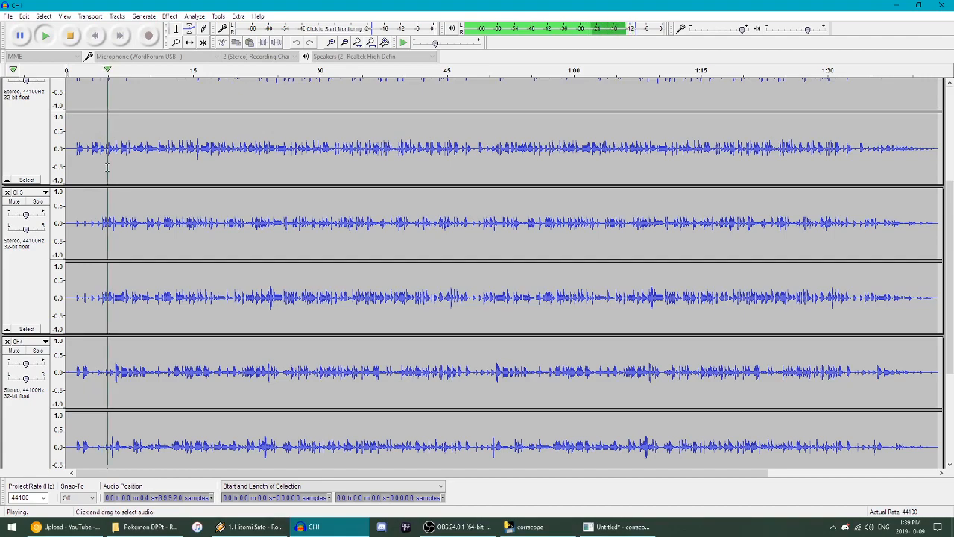
pyautogui.press('space')
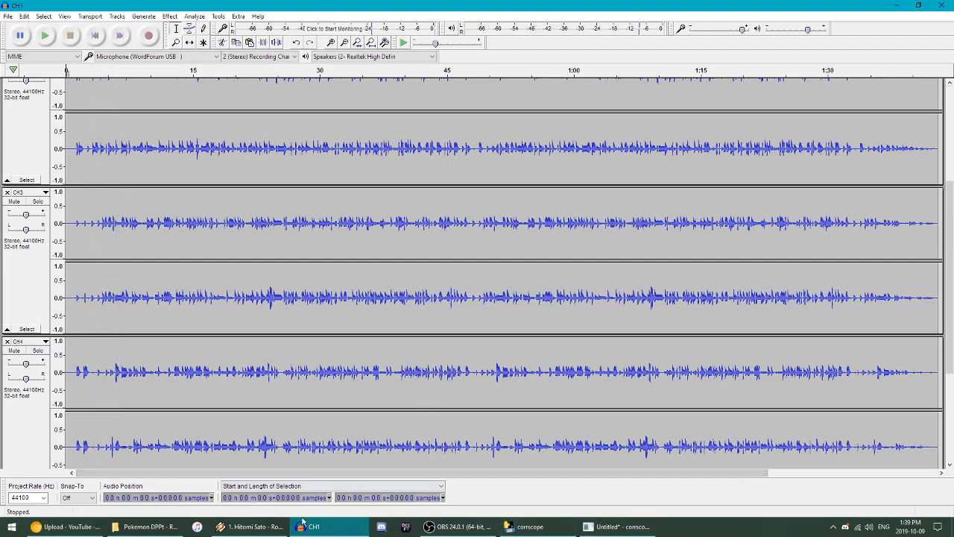
# Step: Switch to Winamp, leave only SPU 6 unmuted, and render the Route 228 (Daytime) track to disk as CH6
pyautogui.click(251, 527)
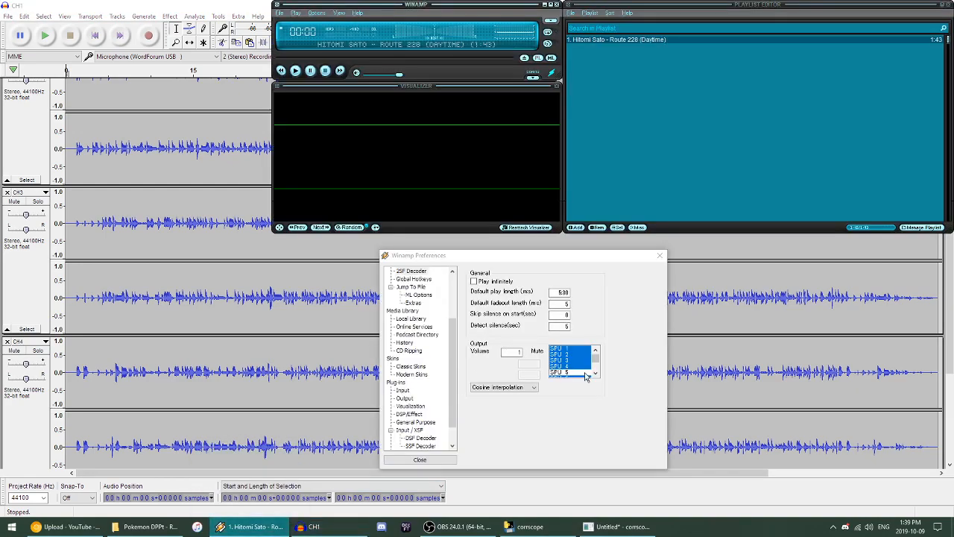
pyautogui.scroll(3, 115, 141)
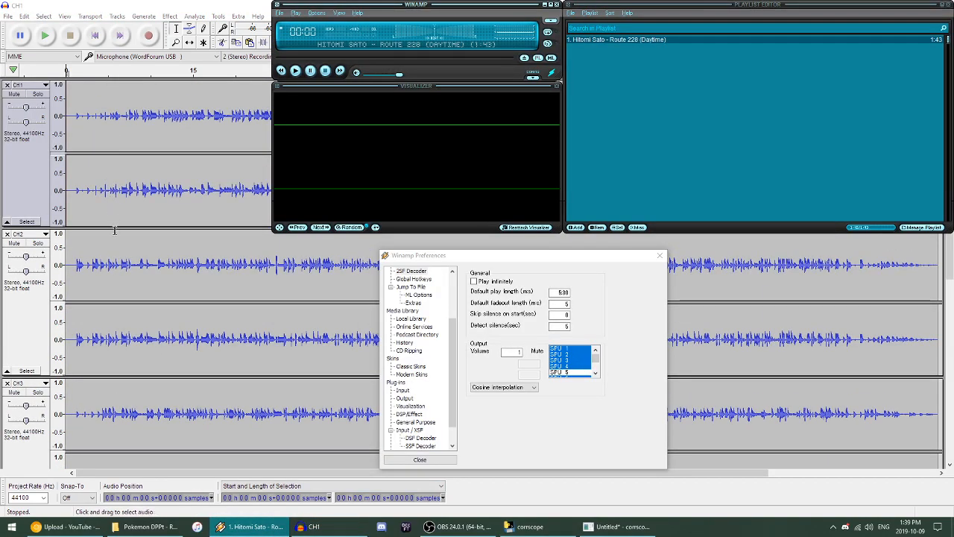
pyautogui.scroll(-6, 114, 230)
pyautogui.scroll(-1, 571, 371)
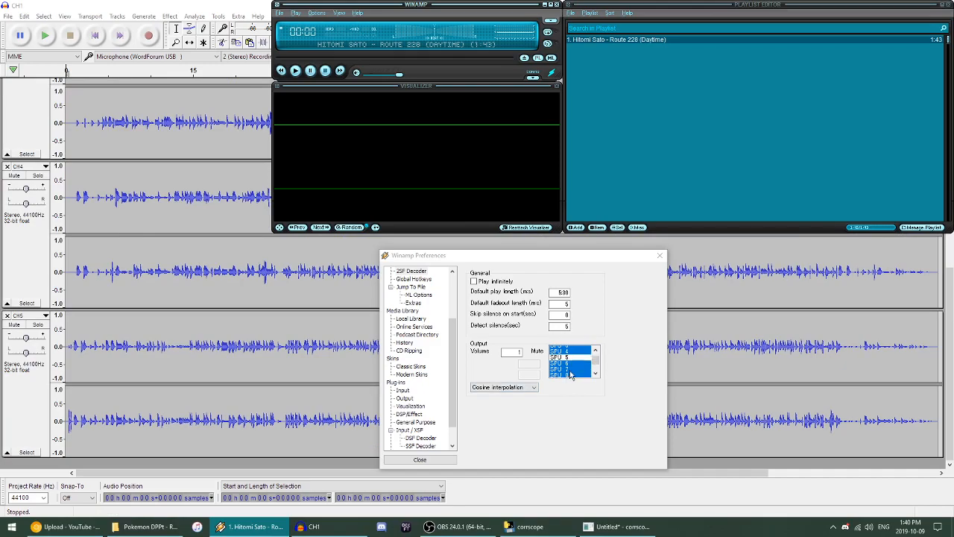
pyautogui.click(649, 41)
pyautogui.doubleClick(646, 38)
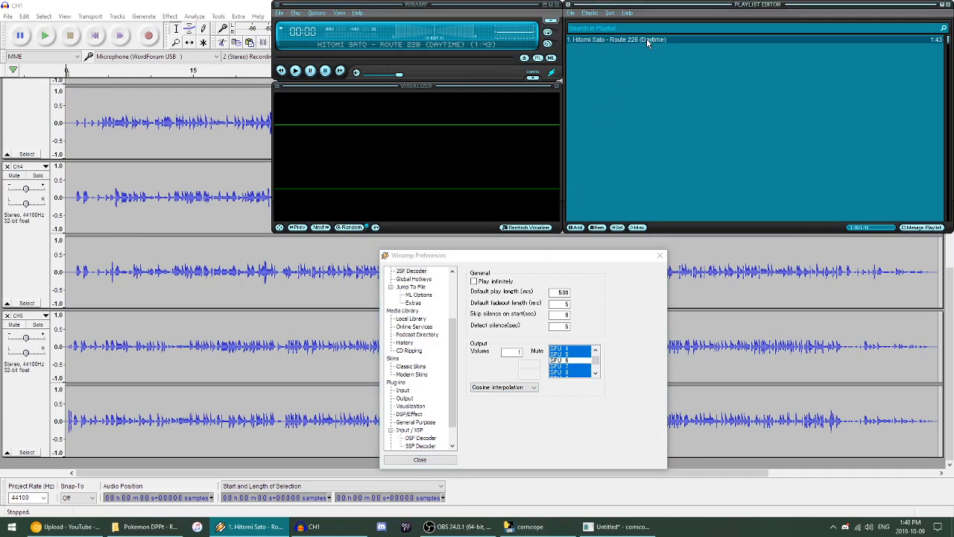
pyautogui.write('CH6')
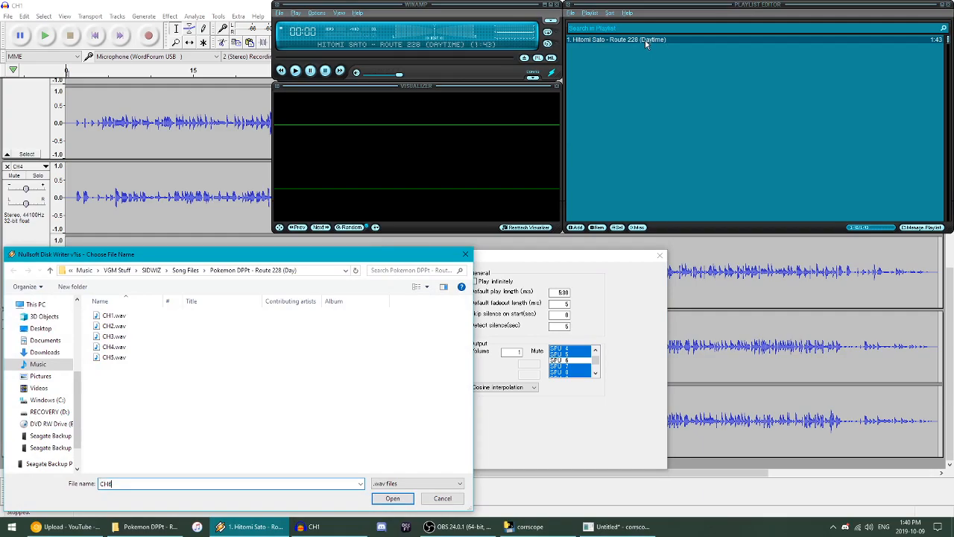
pyautogui.press('Return')
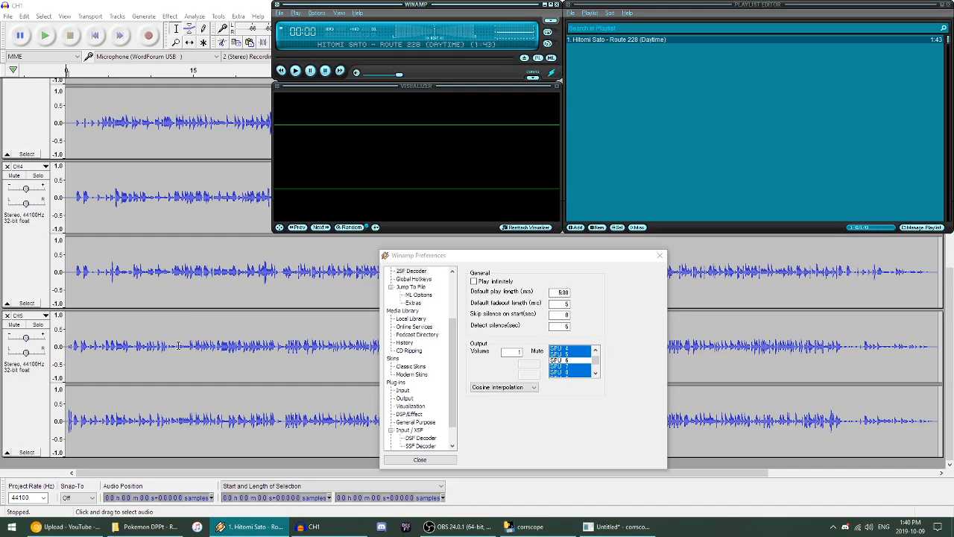
# Step: Leave only SPU 7 unmuted and render the Route 228 (Daytime) track to disk as CH7
pyautogui.click(578, 360)
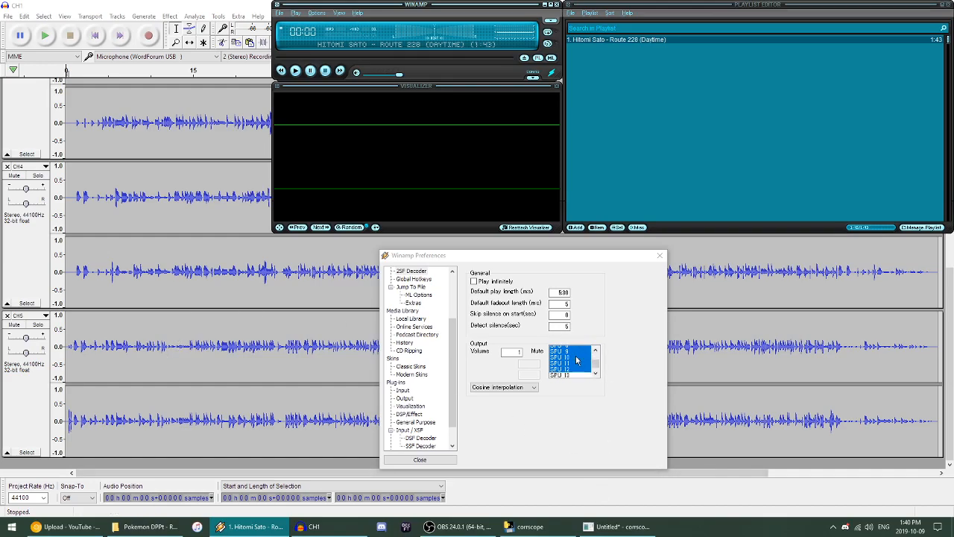
pyautogui.click(595, 350)
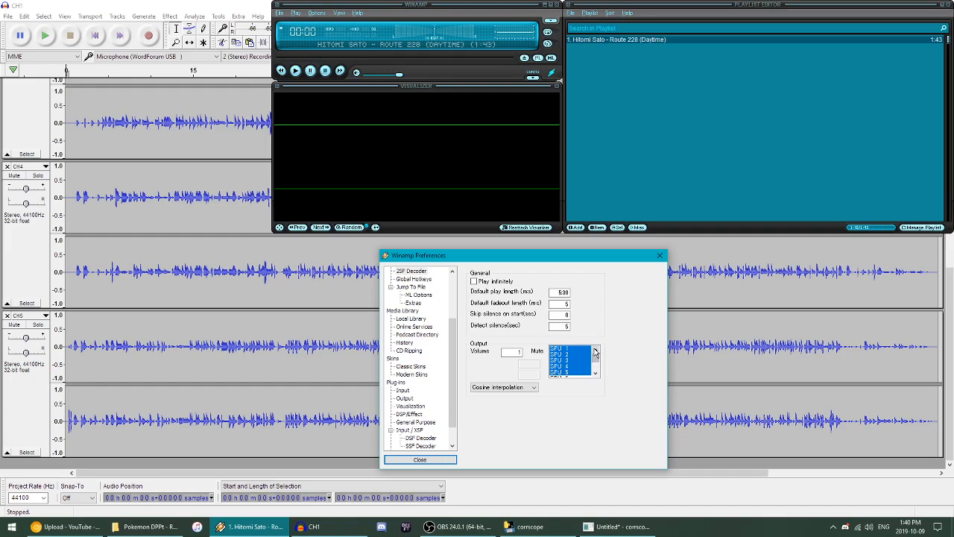
pyautogui.scroll(-1, 581, 352)
pyautogui.click(578, 361)
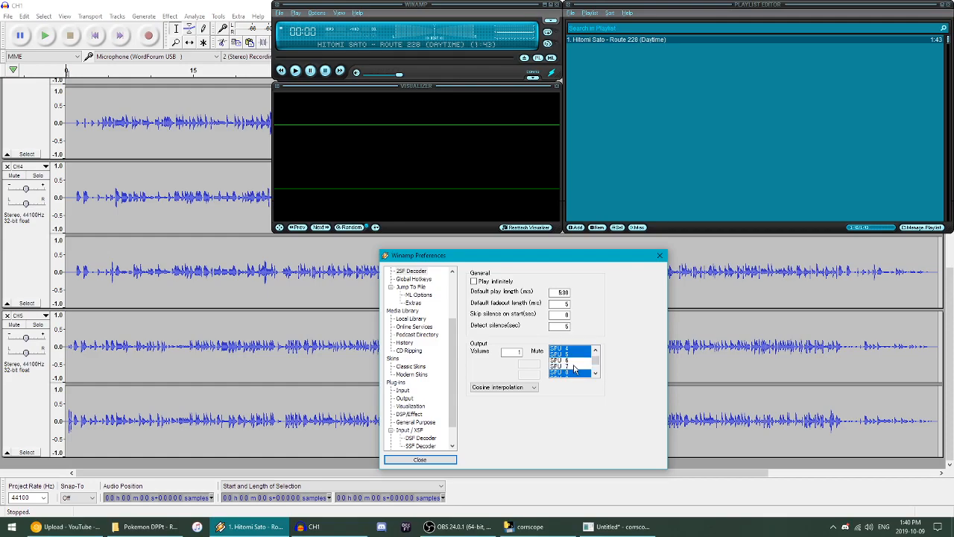
pyautogui.doubleClick(618, 44)
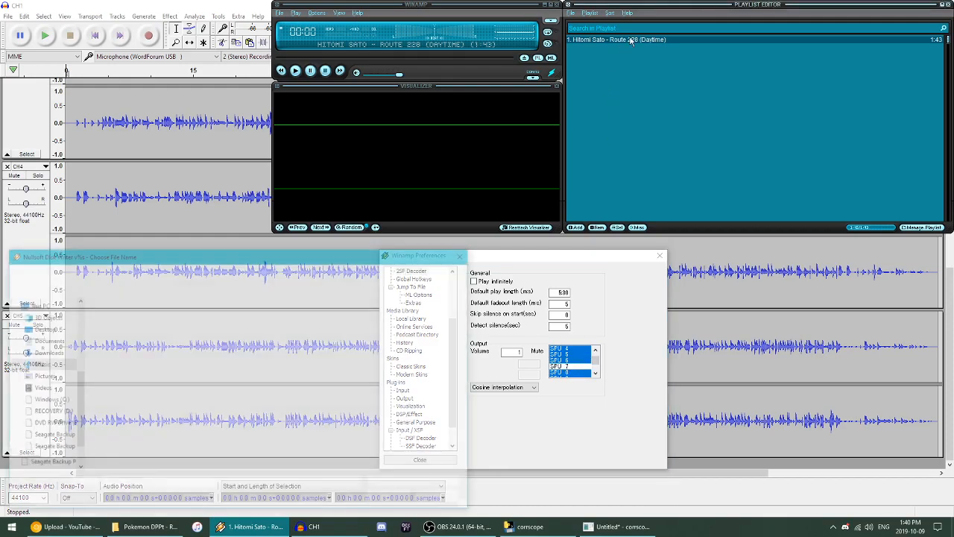
pyautogui.write('CH7')
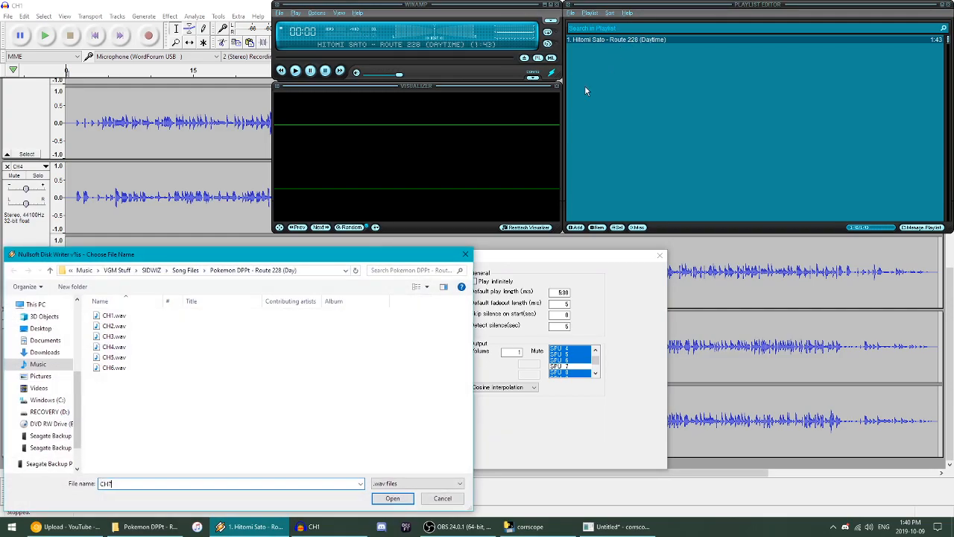
pyautogui.press('Return')
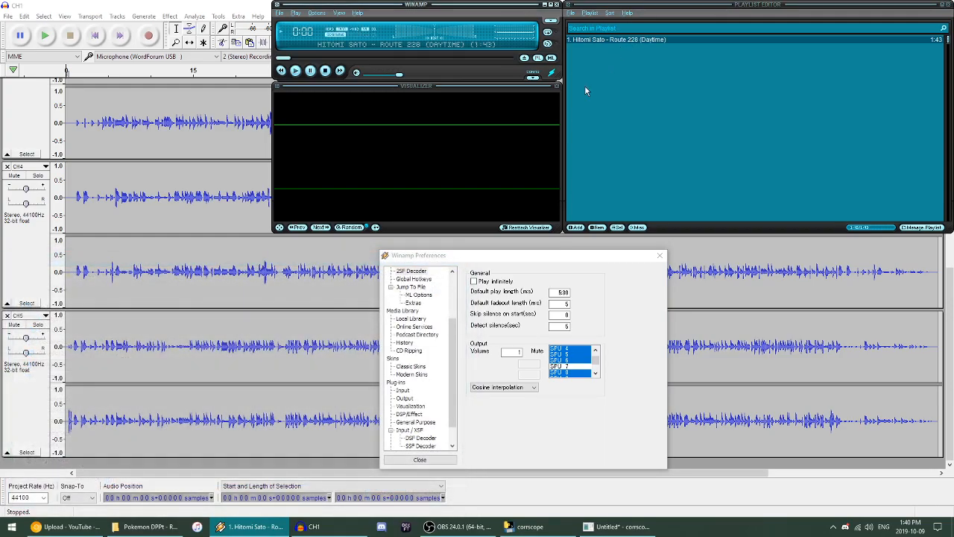
# Step: Mute SPU 7, unmute SPU 8, and render the Route 228 (Daytime) track to disk as CH8
pyautogui.click(580, 368)
pyautogui.doubleClick(650, 44)
pyautogui.write('CH8')
pyautogui.press('Return')
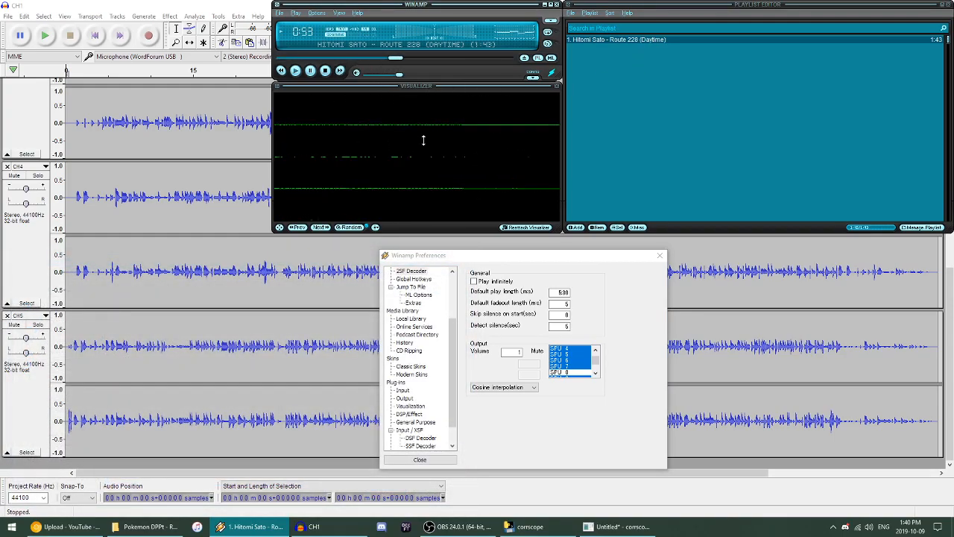
# Step: Mute SPU 8, unmute SPU 9, and render the Route 228 (Daytime) track to disk as CH9
pyautogui.scroll(-1, 570, 361)
pyautogui.click(561, 354)
pyautogui.click(561, 361)
pyautogui.doubleClick(630, 40)
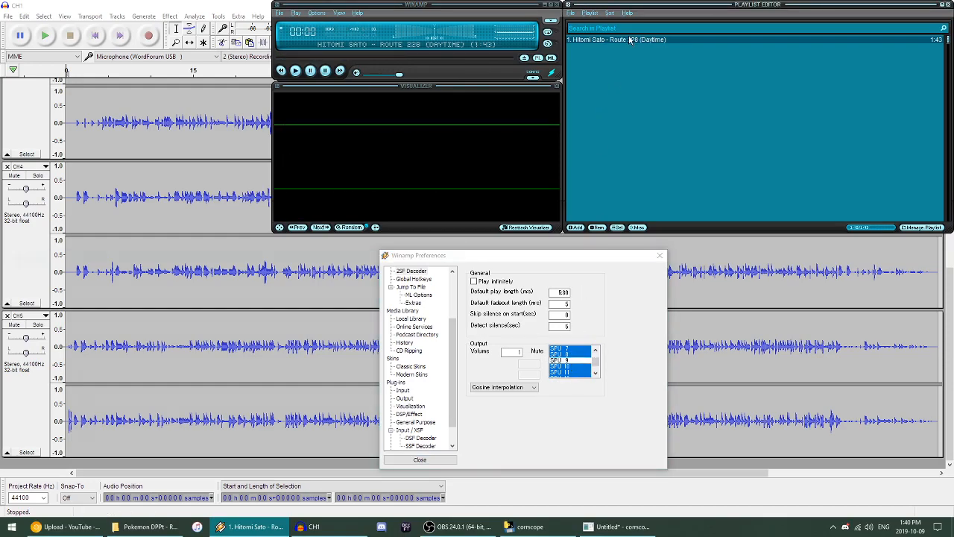
pyautogui.write('CH9')
pyautogui.press('Return')
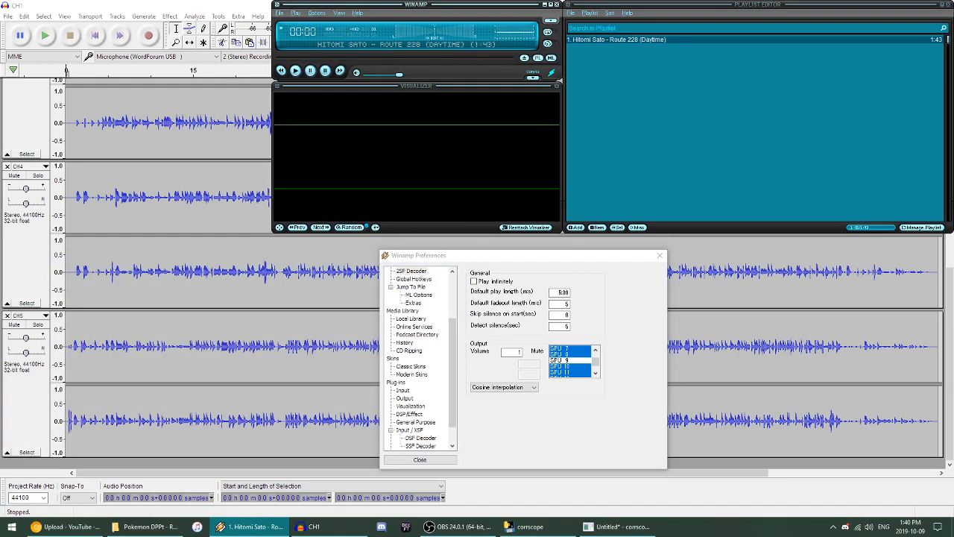
# Step: Mute SPU 9, unmute SPU 10, and render the Route 228 (Daytime) track to disk as CH10
pyautogui.click(581, 360)
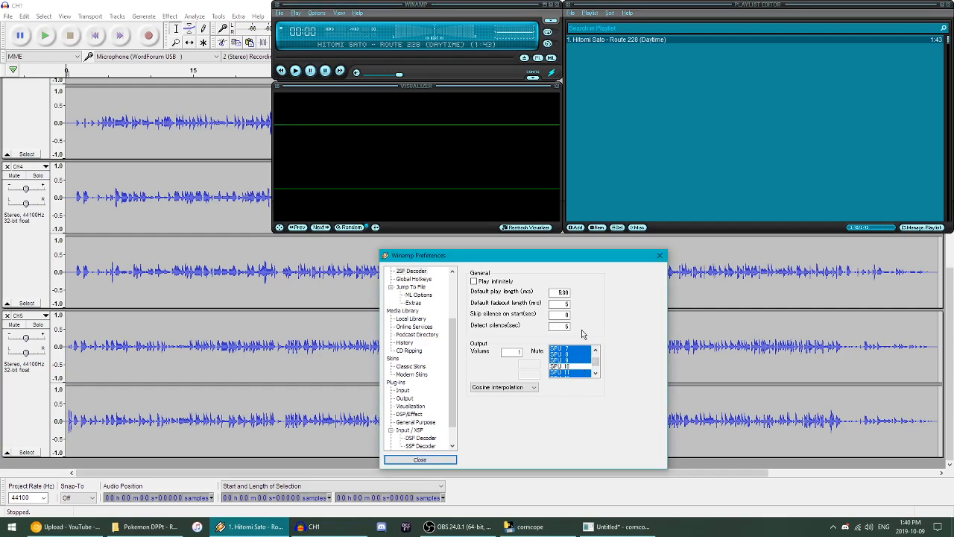
pyautogui.write('CH')
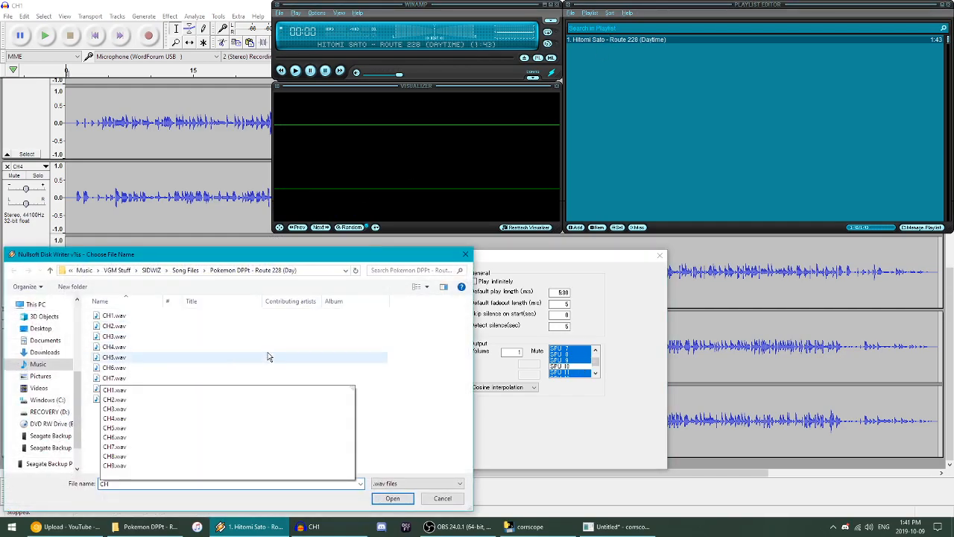
pyautogui.write('1-0')
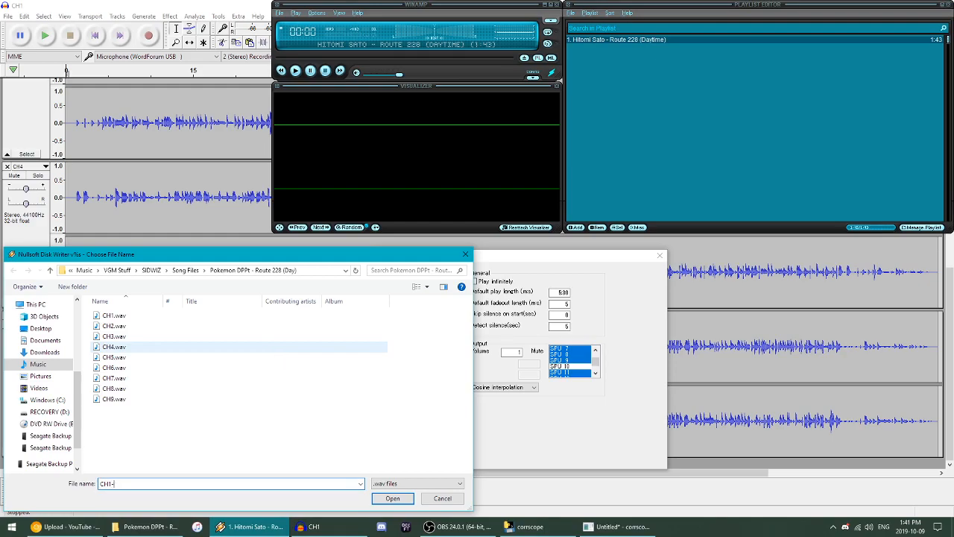
pyautogui.press('Return')
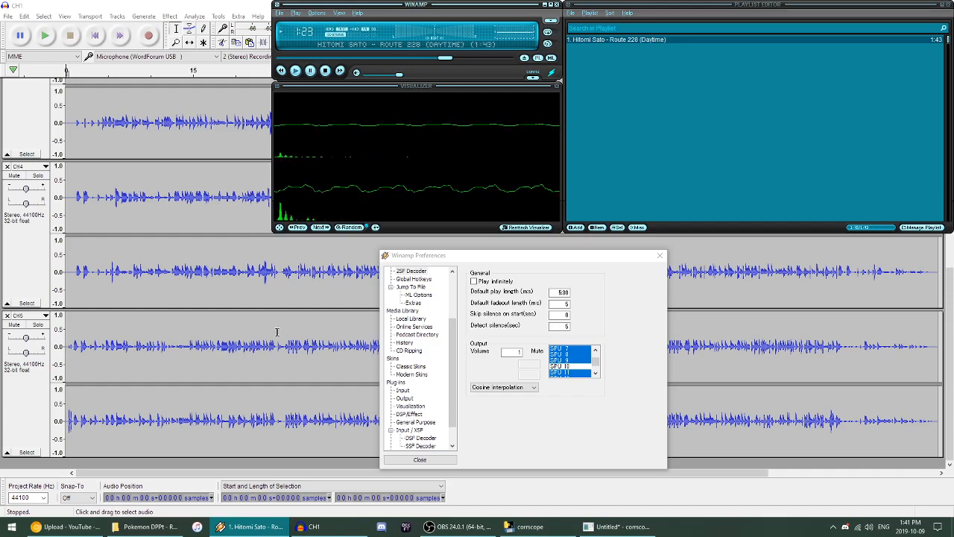
pyautogui.click(325, 71)
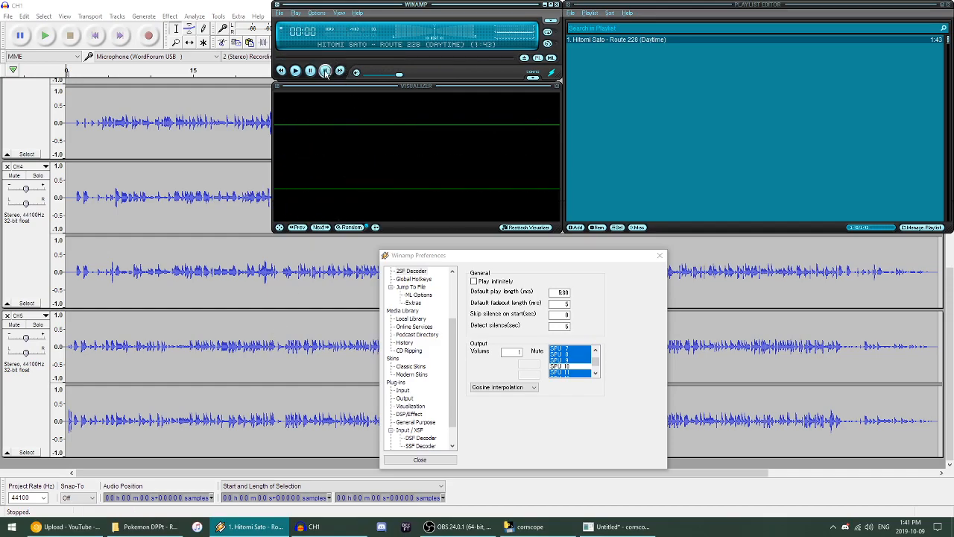
# Step: Mute SPU 10, unmute SPU 11, and render the Route 228 (Daytime) track to disk as CH11
pyautogui.click(574, 376)
pyautogui.click(639, 39)
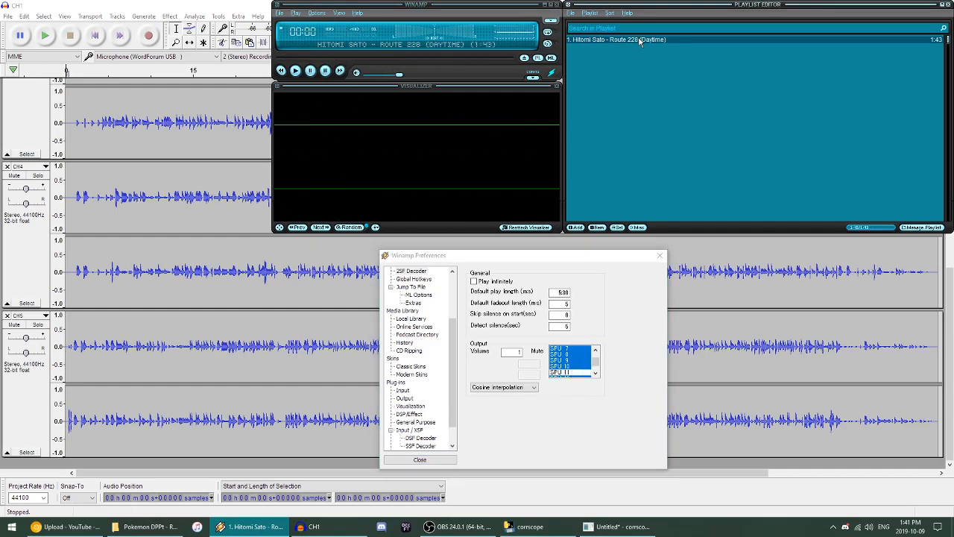
pyautogui.doubleClick(640, 41)
pyautogui.write('CH11')
pyautogui.press('Return')
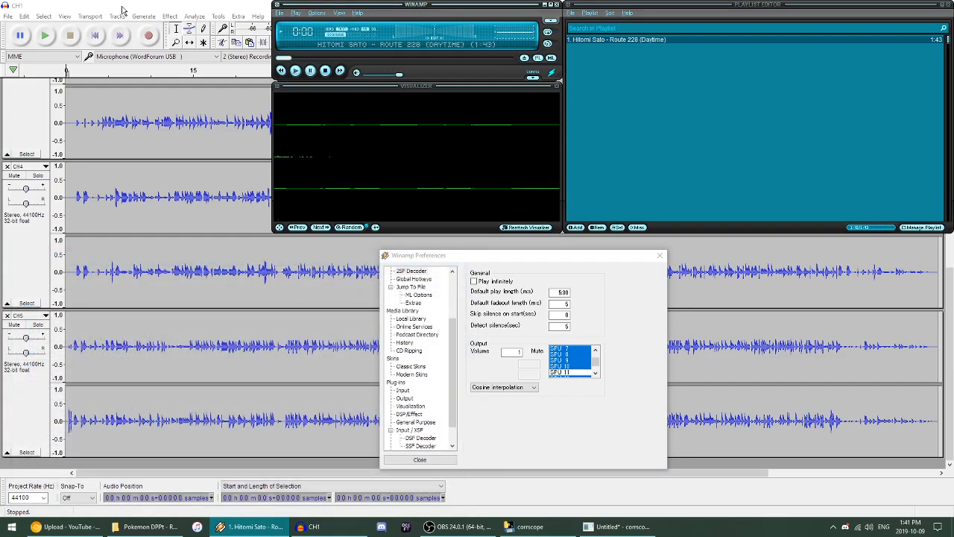
# Step: Import CH6.wav through CH11.wav from the Pokemon DPPt - Route 228 (Day) folder into the Audacity project
pyautogui.click(109, 4)
pyautogui.click(129, 527)
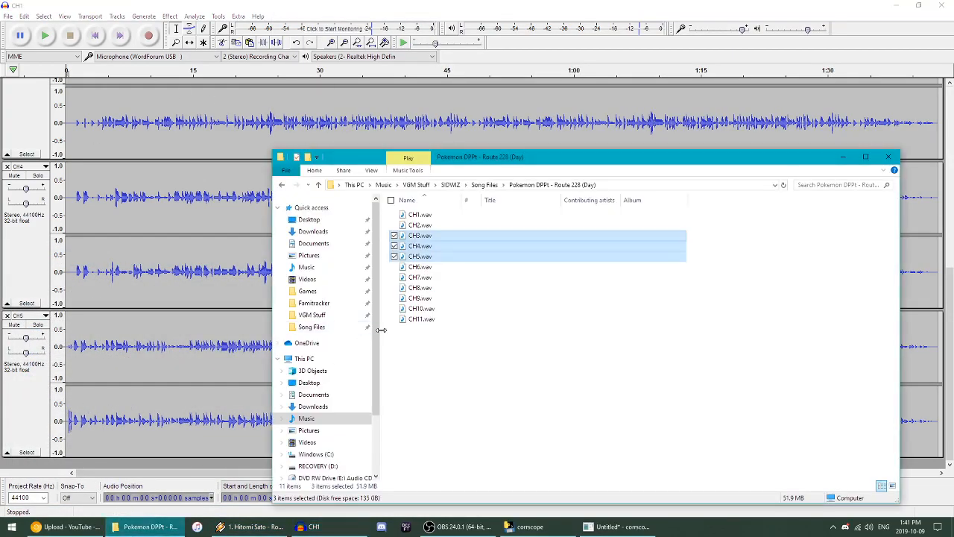
pyautogui.click(423, 298)
pyautogui.keyDown('shift'); pyautogui.click(425, 268); pyautogui.keyUp('shift')
pyautogui.moveTo(423, 276); pyautogui.dragTo(175, 308)
pyautogui.click(406, 319)
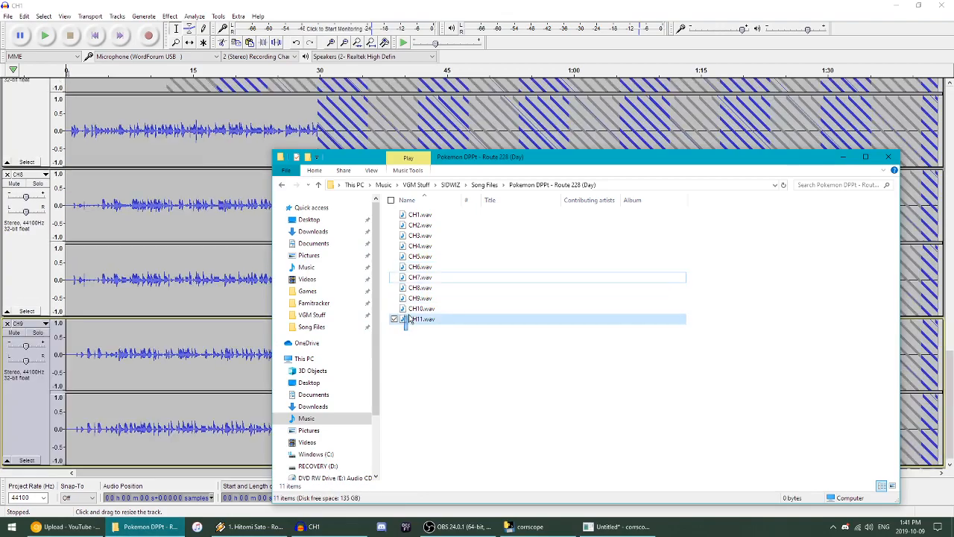
pyautogui.keyDown('shift'); pyautogui.click(421, 309); pyautogui.keyUp('shift')
# Step: Play back the imported channel tracks together from the start in Audacity for a few seconds, and stop
pyautogui.click(207, 4)
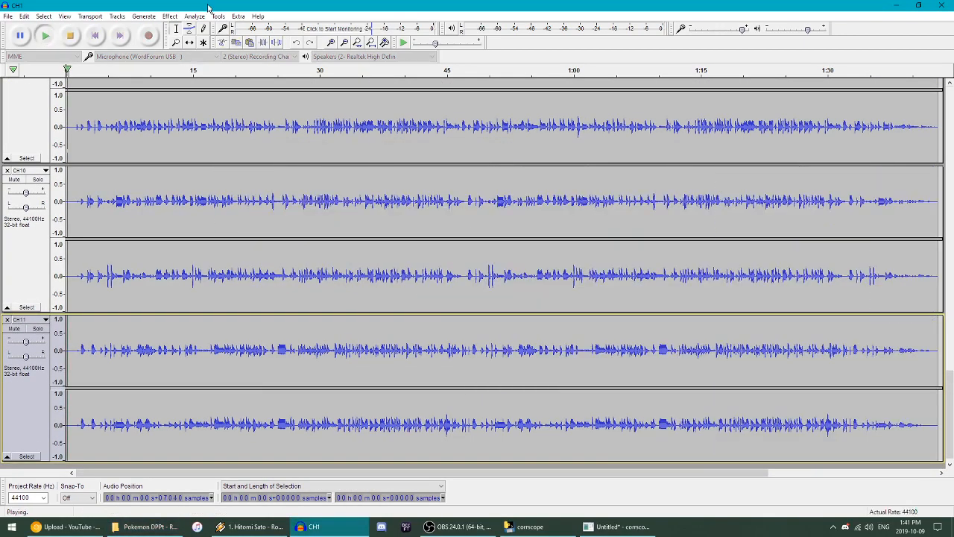
pyautogui.press('space')
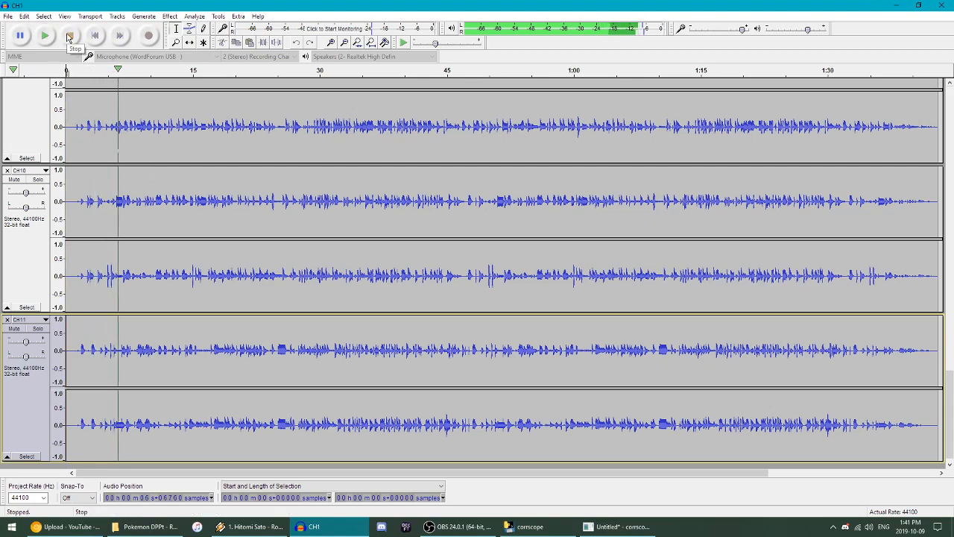
pyautogui.click(70, 35)
# Step: Switch to Winamp, mute SPU 11 with SPU 12 and above left unmuted, and render the track to disk as CH12
pyautogui.click(145, 526)
pyautogui.click(258, 525)
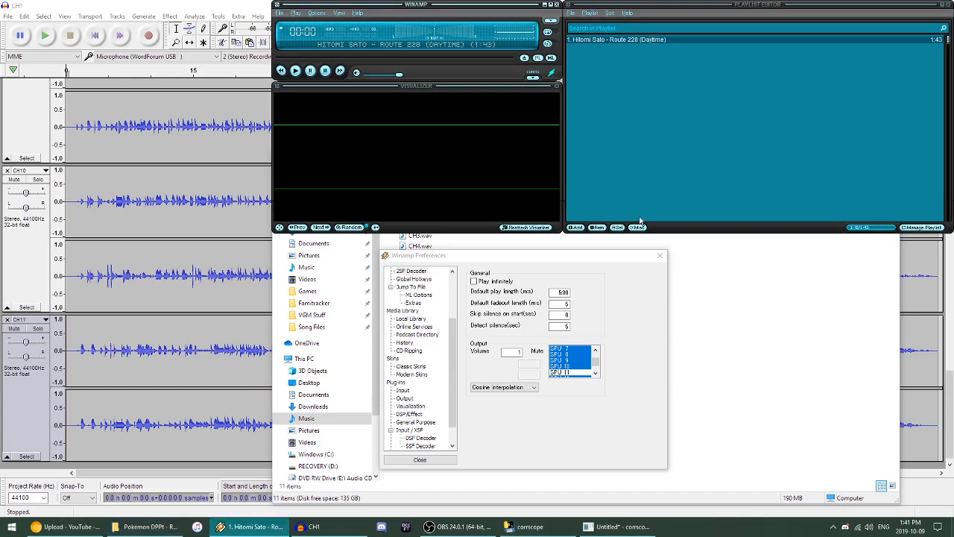
pyautogui.scroll(-3, 569, 354)
pyautogui.click(575, 350)
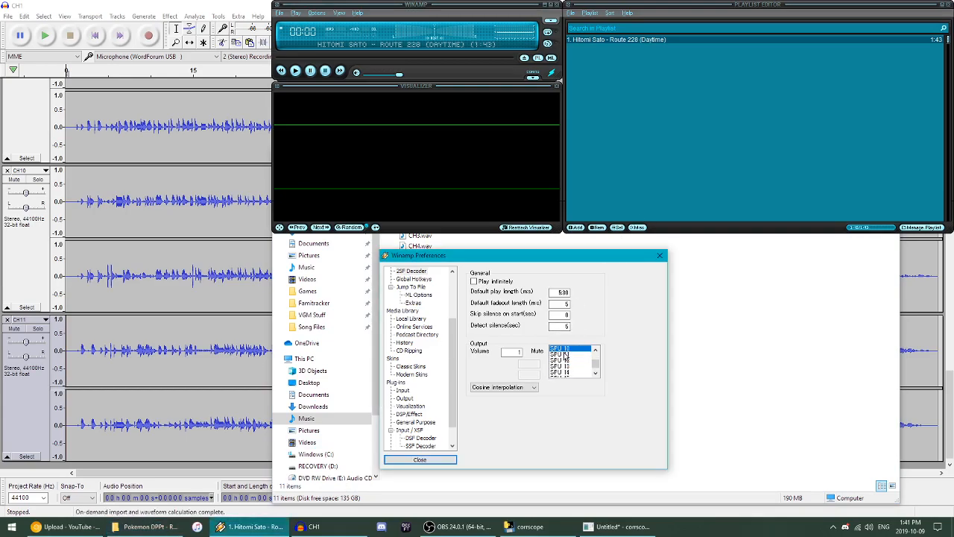
pyautogui.doubleClick(605, 38)
pyautogui.write('CH12')
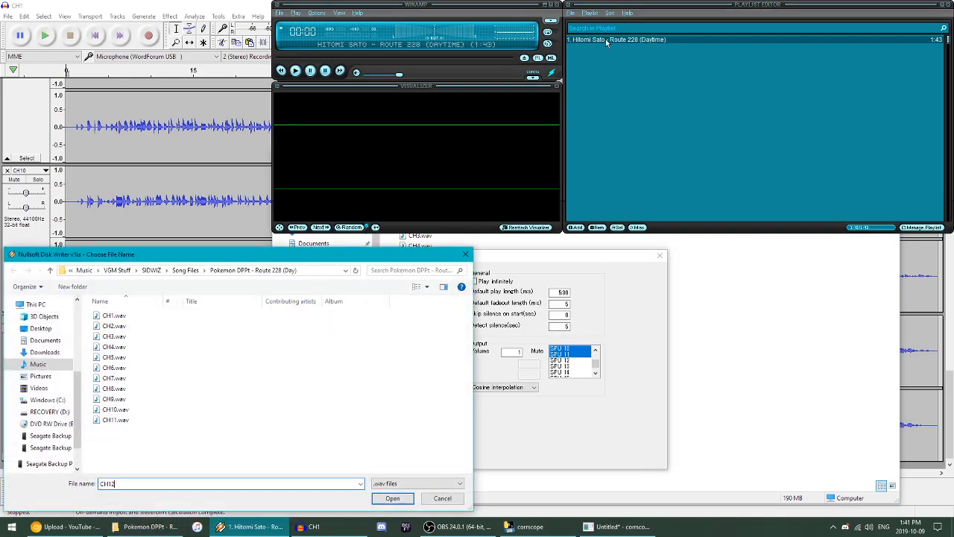
pyautogui.press('Return')
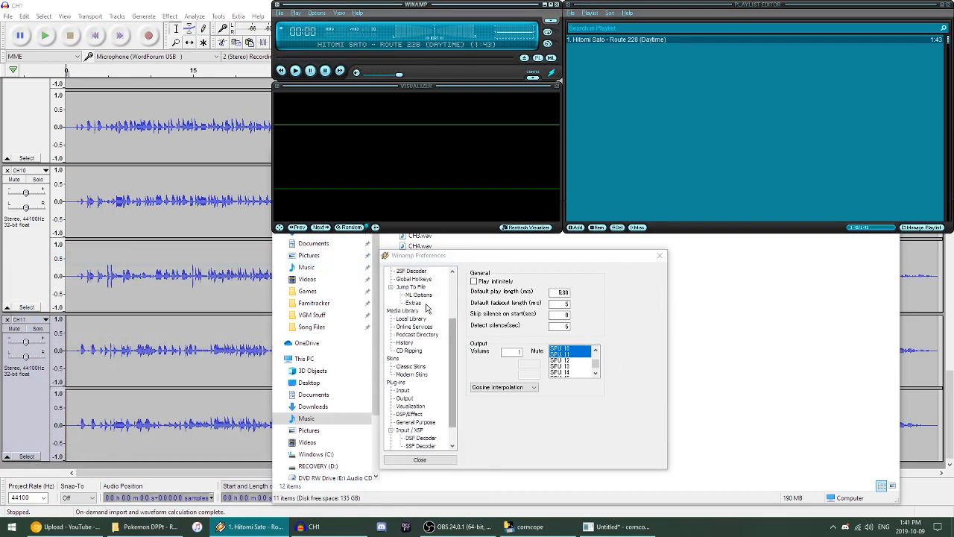
# Step: Unmute all SPU channels in the 2SF Decoder settings
pyautogui.scroll(3, 580, 366)
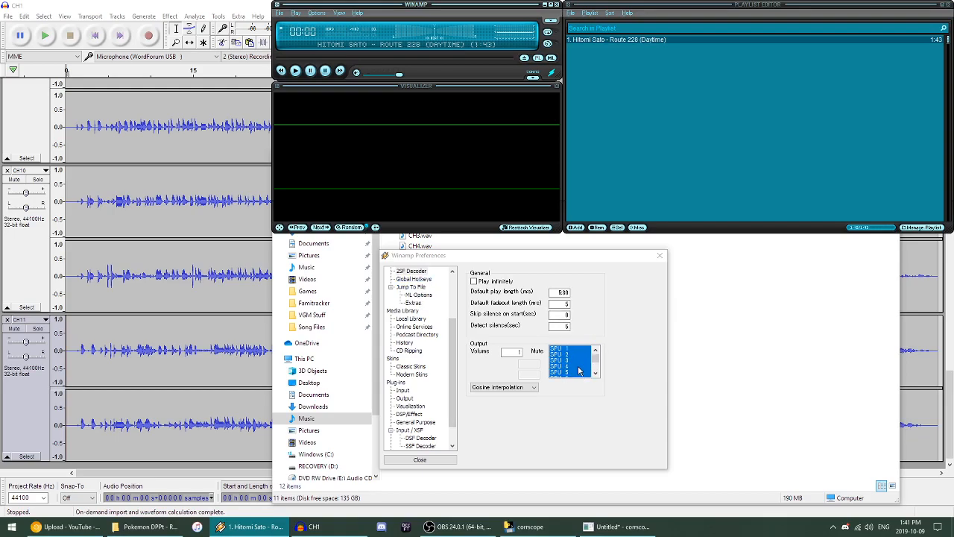
pyautogui.click(595, 361)
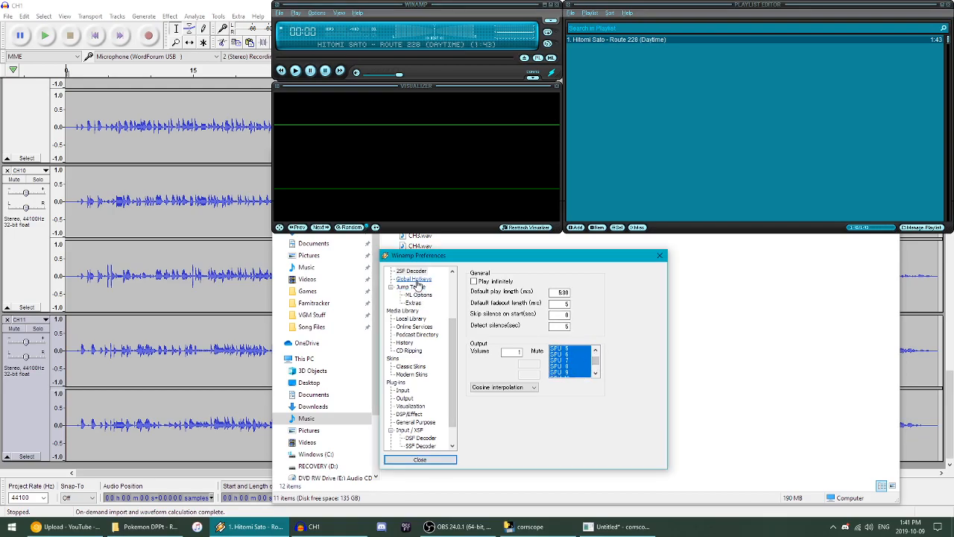
pyautogui.click(411, 270)
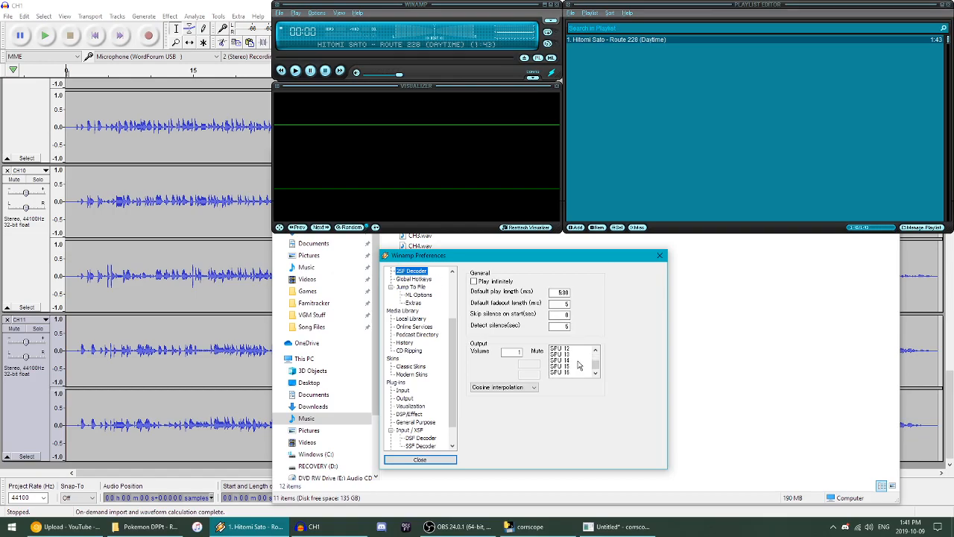
# Step: Rename CH12.wav as ALL.wav and render the full Route 228 (Daytime) track over it
pyautogui.doubleClick(642, 41)
pyautogui.click(106, 433)
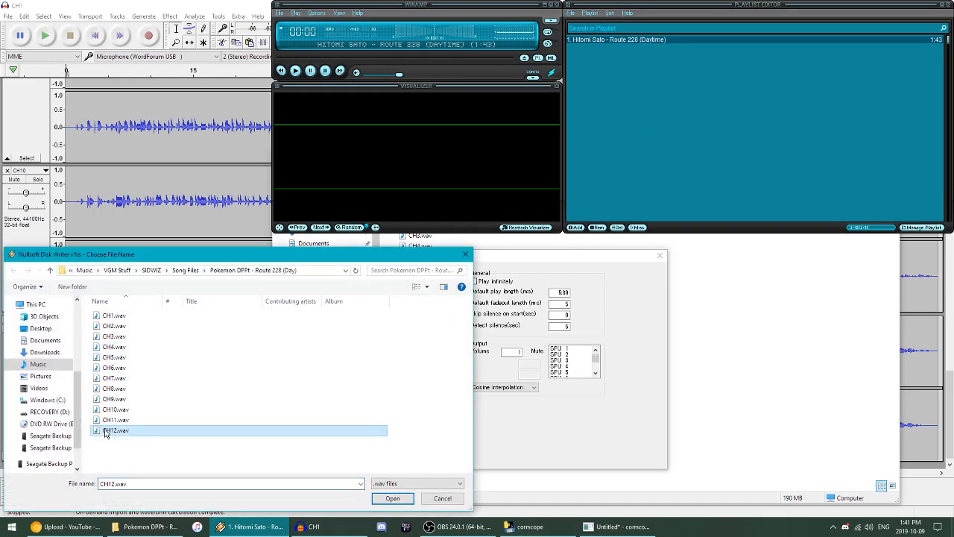
pyautogui.click(113, 431)
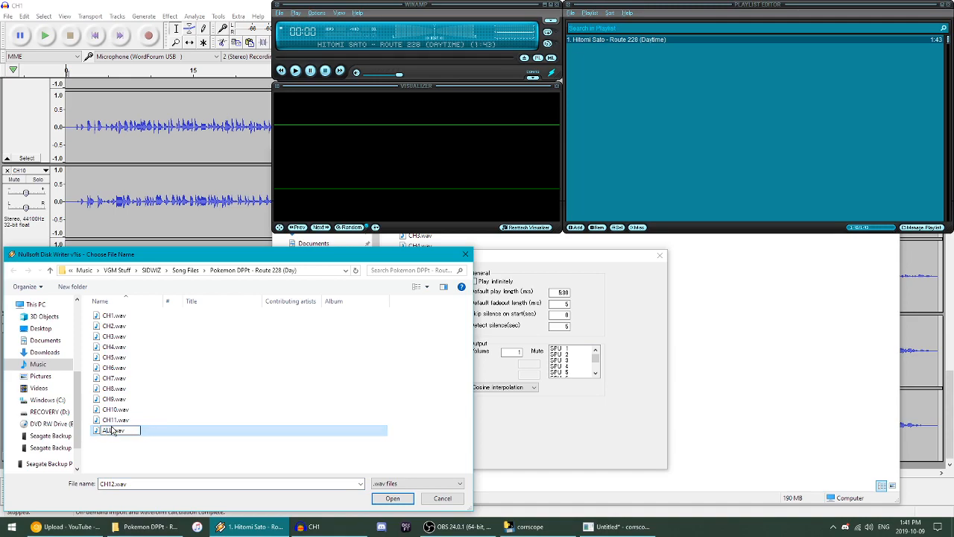
pyautogui.click(137, 455)
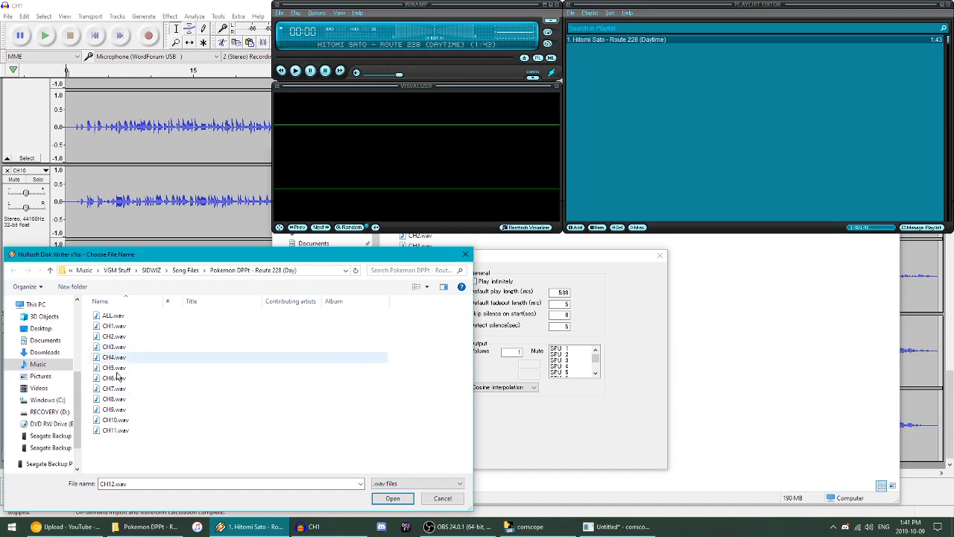
pyautogui.doubleClick(114, 317)
pyautogui.click(514, 300)
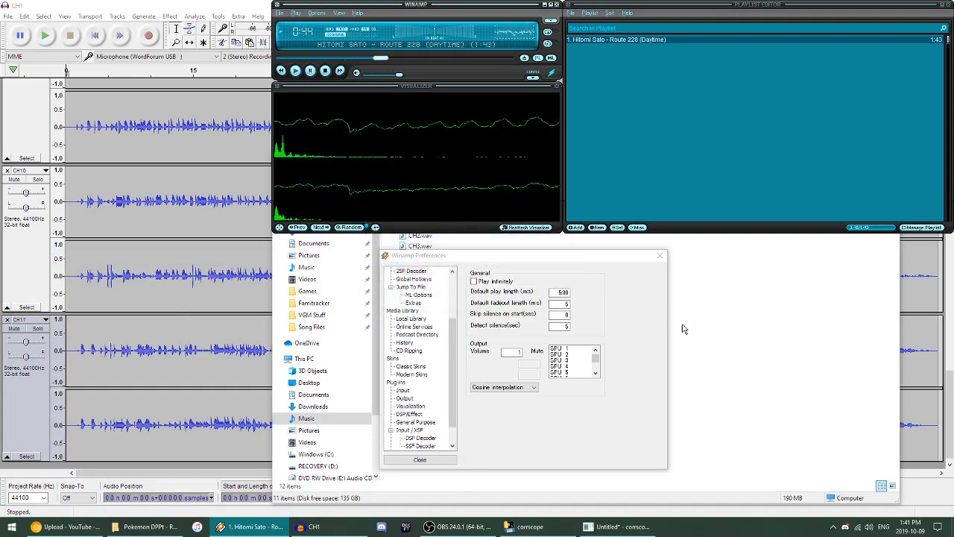
# Step: Switch to Audacity, select all the tracks, and open the Amplify effect to check the suggested amplification
pyautogui.click(157, 212)
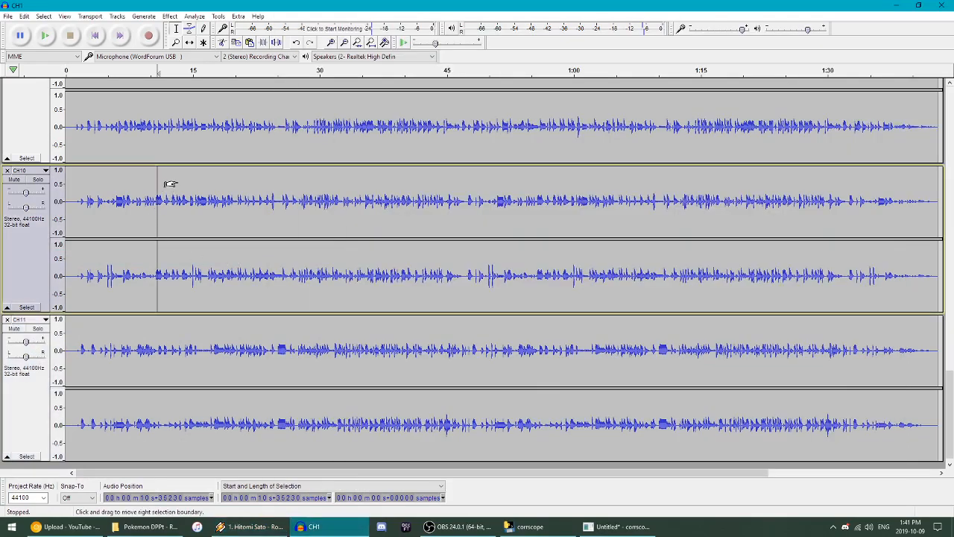
pyautogui.hotkey('ctrl', 'a')
pyautogui.click(170, 15)
pyautogui.click(211, 56)
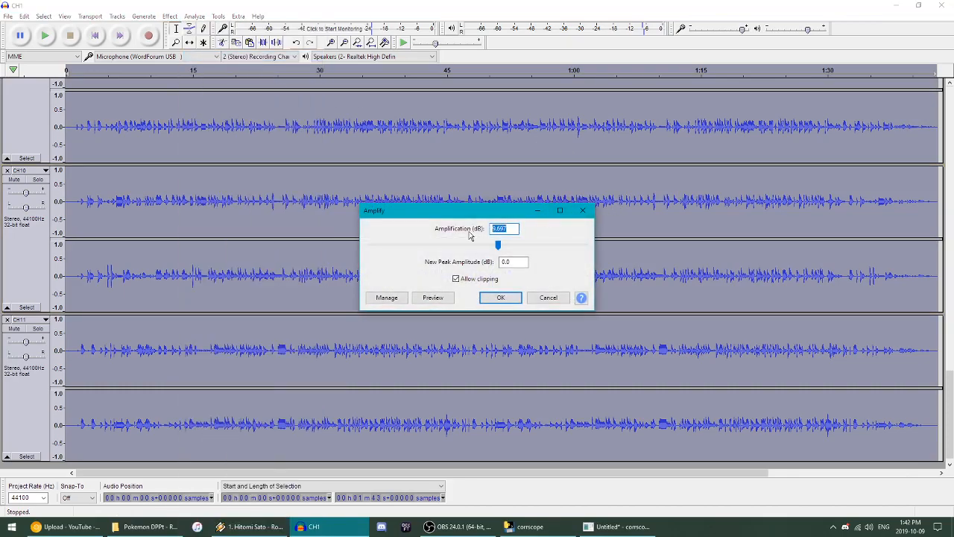
# Step: Switch to corrscope and set the master audio to ALL.wav from the Pokemon DPPt - Route 228 (Day) folder
pyautogui.click(623, 527)
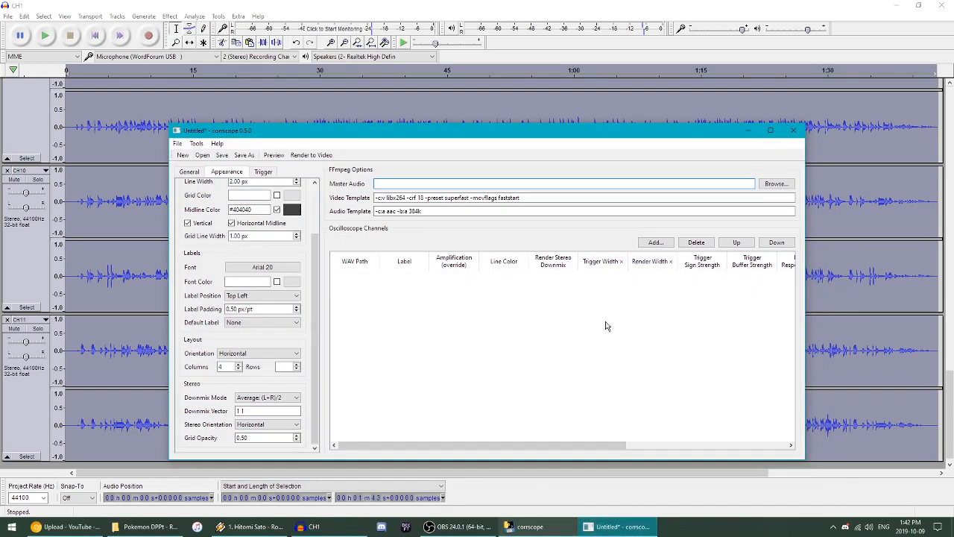
pyautogui.click(775, 184)
pyautogui.click(298, 161)
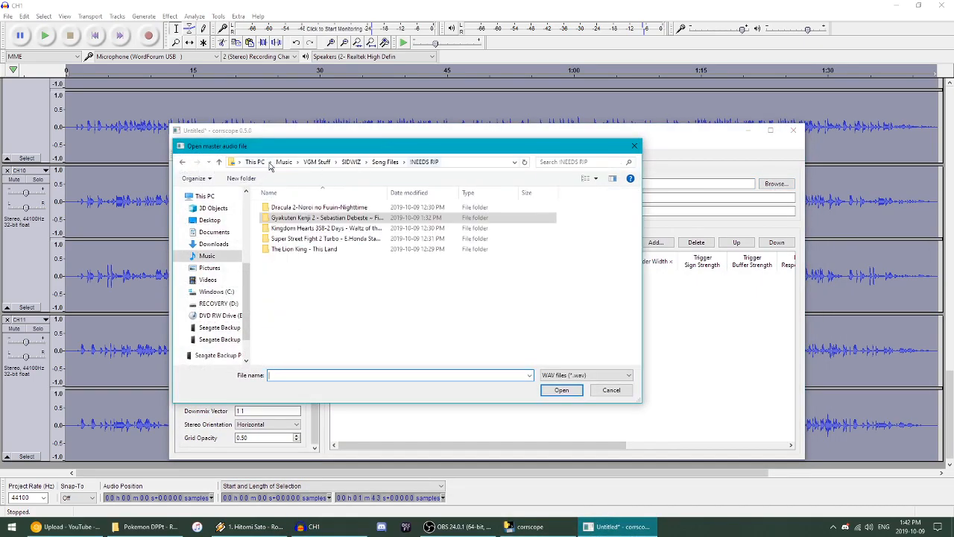
pyautogui.click(255, 162)
pyautogui.click(184, 162)
pyautogui.click(384, 162)
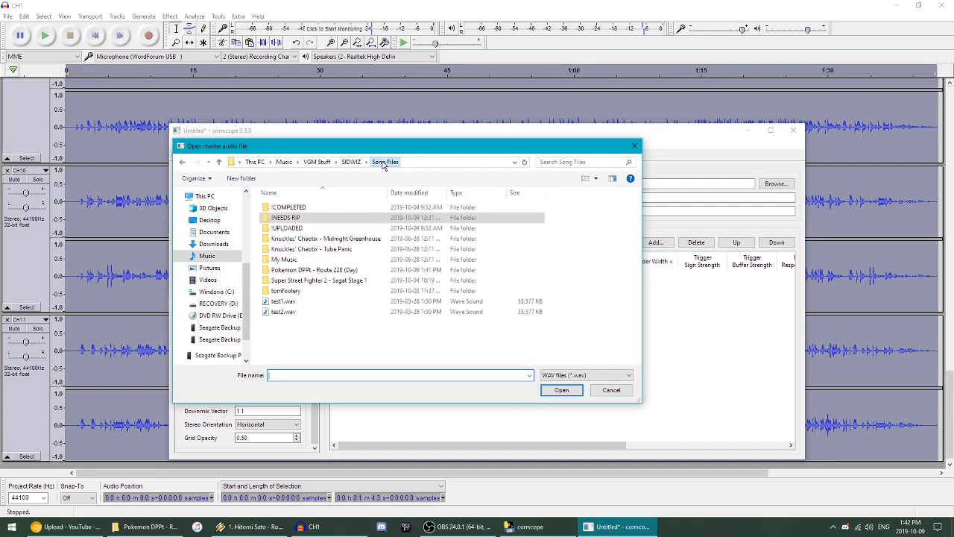
pyautogui.doubleClick(311, 270)
pyautogui.doubleClick(304, 207)
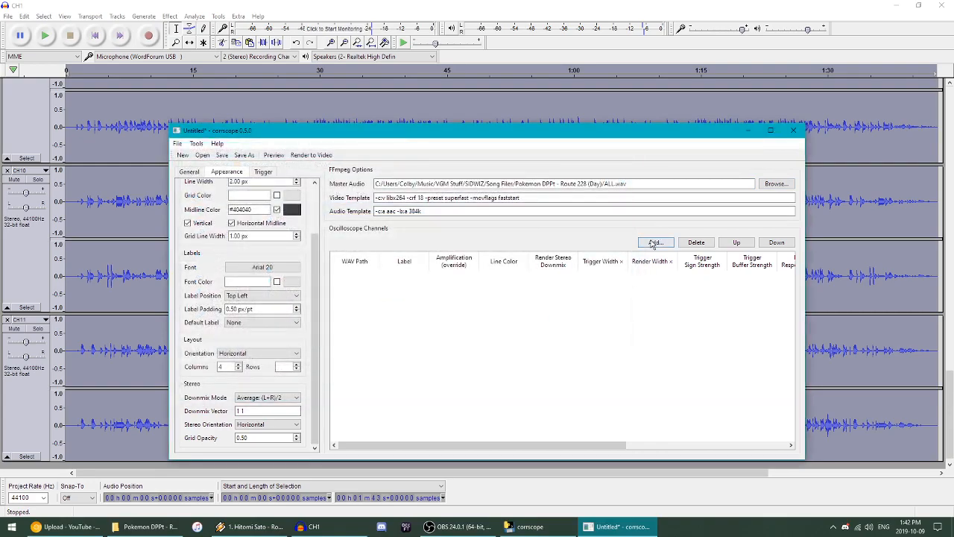
# Step: Add CH1.wav through CH11.wav as oscilloscope channels
pyautogui.click(656, 243)
pyautogui.moveTo(394, 347); pyautogui.dragTo(321, 193)
pyautogui.click(558, 388)
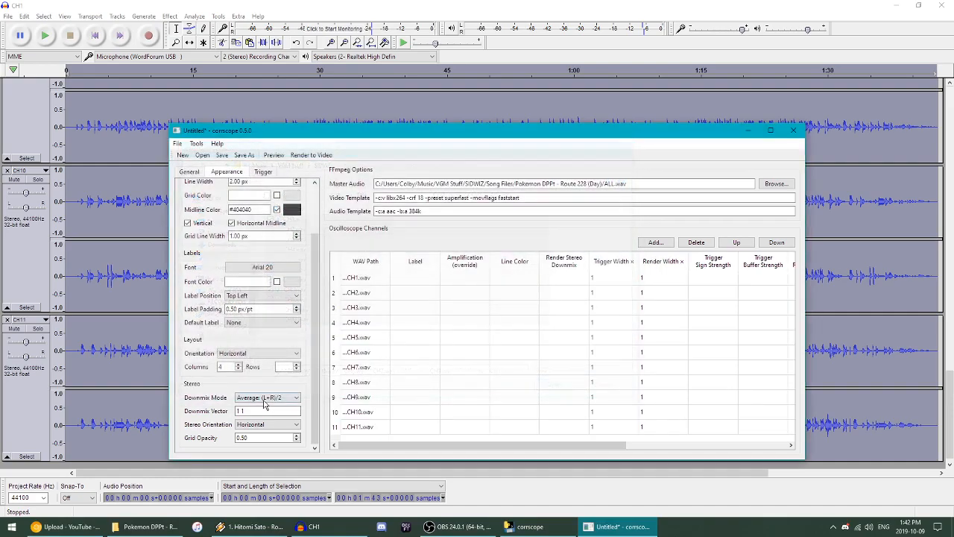
# Step: Change the number of layout columns and set the global trigger width to 60 ms
pyautogui.scroll(2, 205, 278)
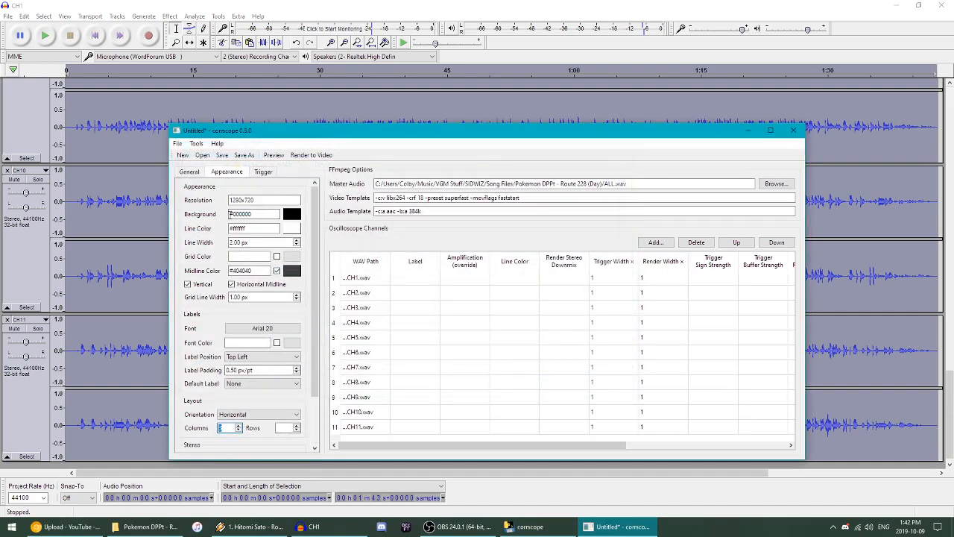
pyautogui.scroll(-2, 196, 363)
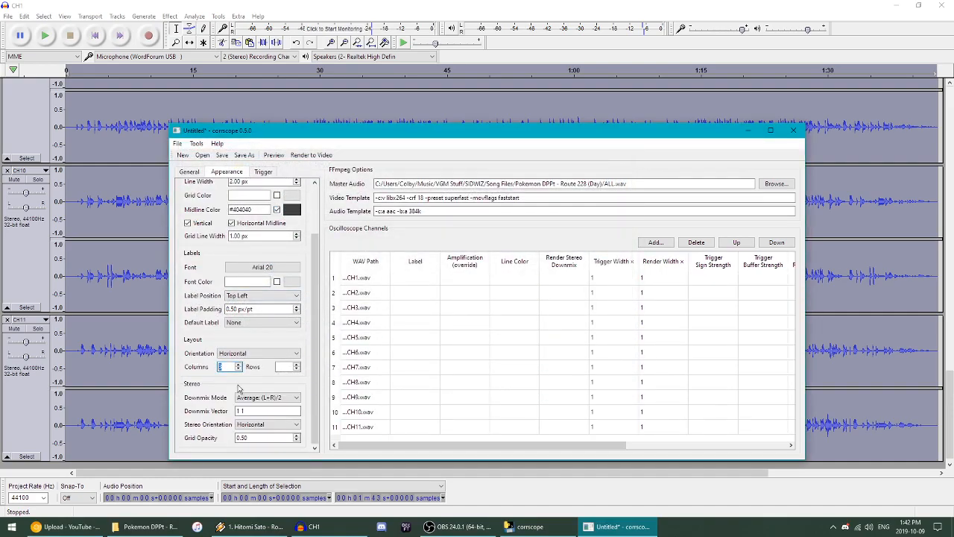
pyautogui.scroll(2, 195, 328)
pyautogui.click(191, 171)
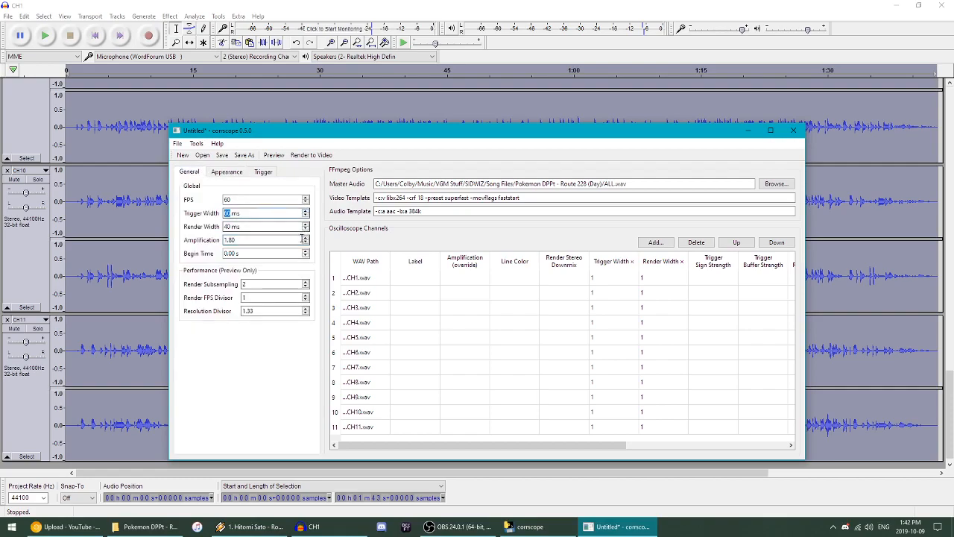
# Step: Switch to corrscope, try a global amplification of 1.60, and preview the oscilloscope waveforms
pyautogui.hotkey('alt', 'Tab')
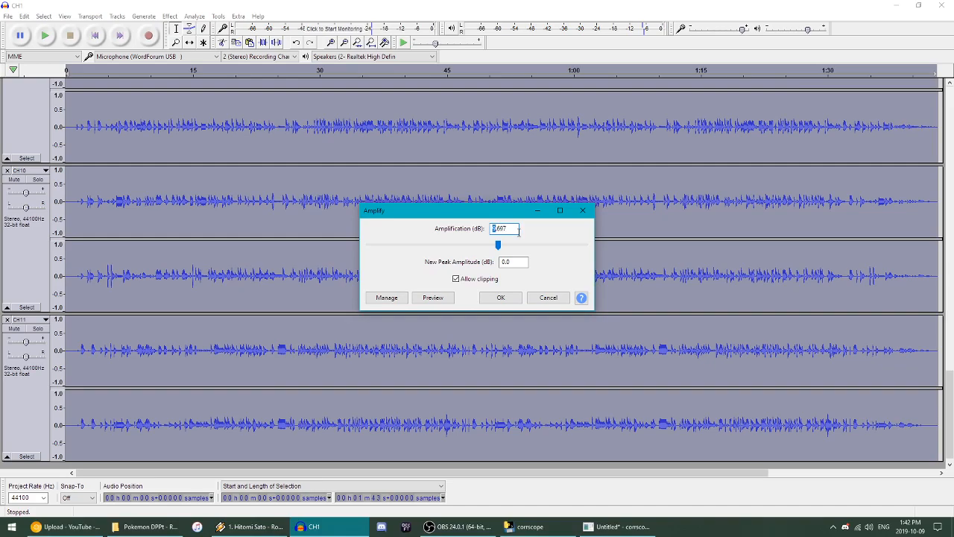
pyautogui.click(249, 526)
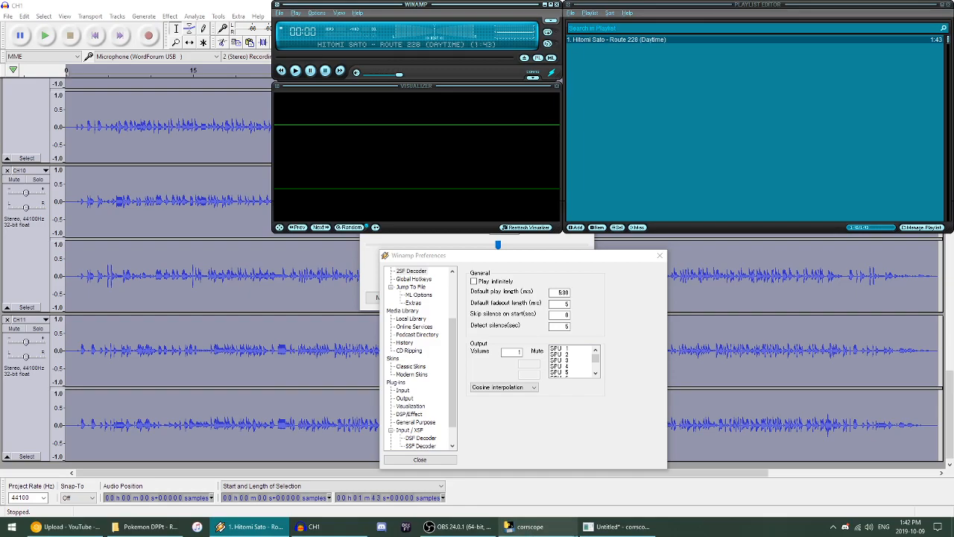
pyautogui.click(619, 526)
pyautogui.click(306, 237)
pyautogui.click(305, 237)
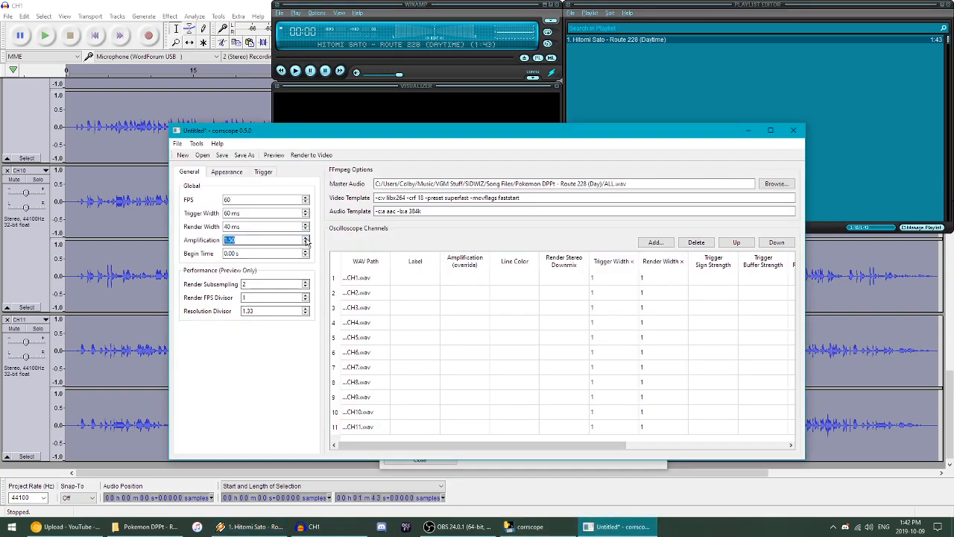
pyautogui.click(277, 156)
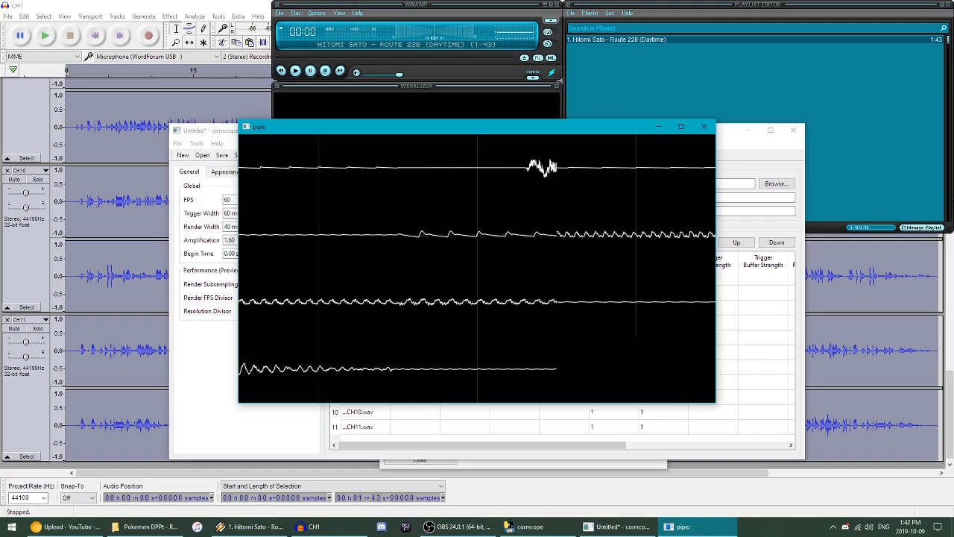
pyautogui.click(704, 130)
pyautogui.click(274, 155)
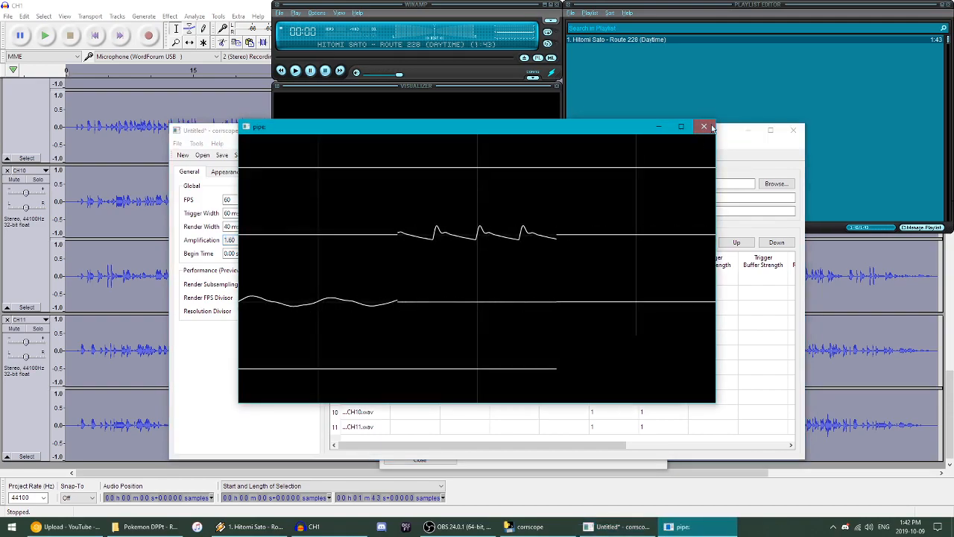
pyautogui.click(706, 128)
# Step: Raise the global amplification to 2.50, preview the waveforms again, and check the layout settings
pyautogui.click(305, 240)
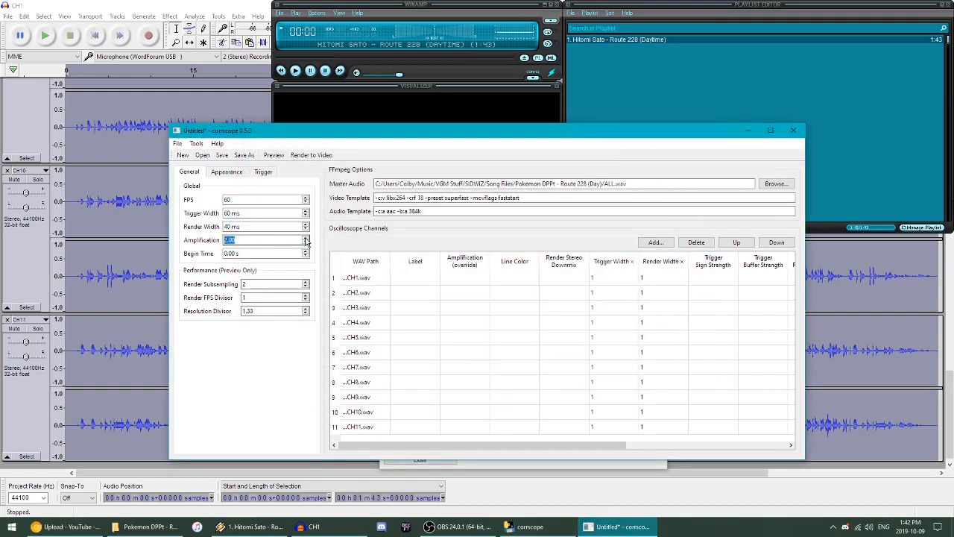
pyautogui.click(305, 238)
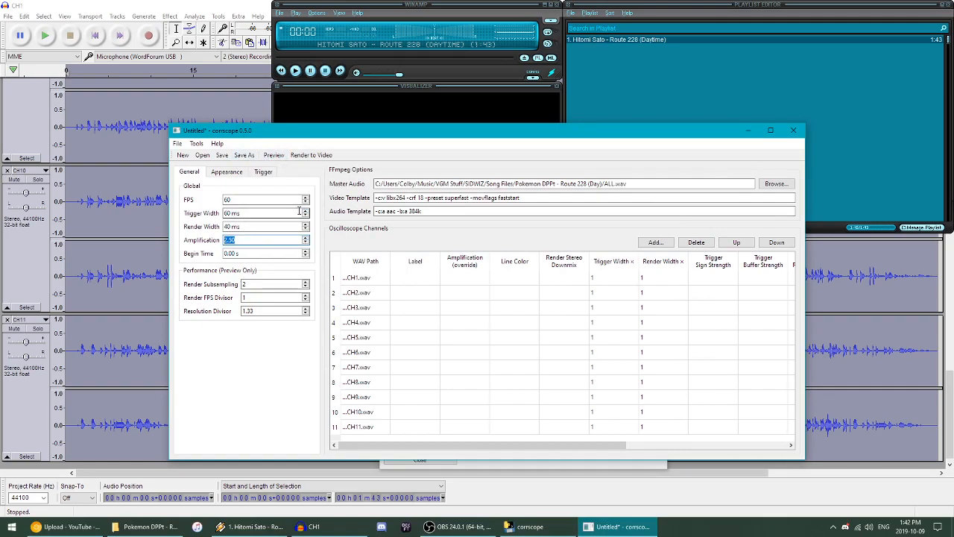
pyautogui.click(270, 156)
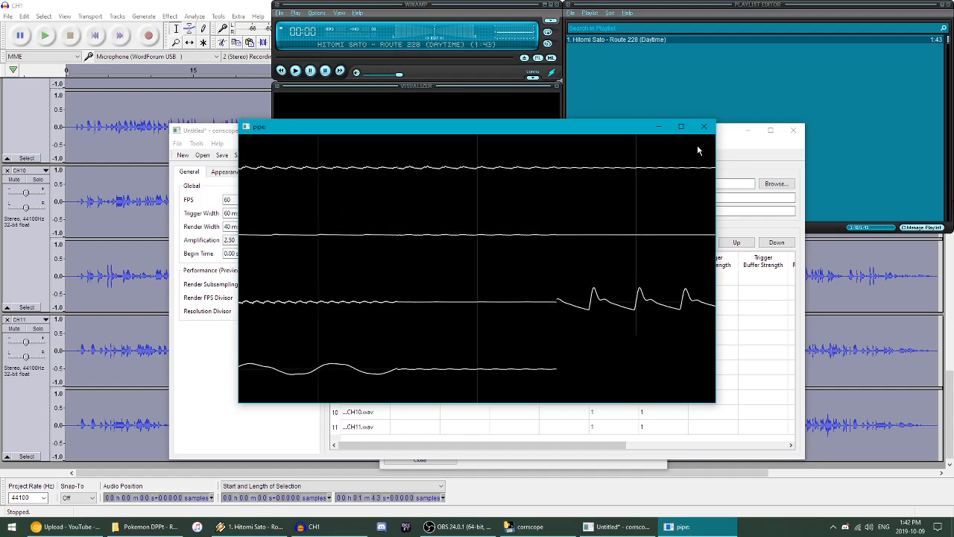
pyautogui.click(704, 127)
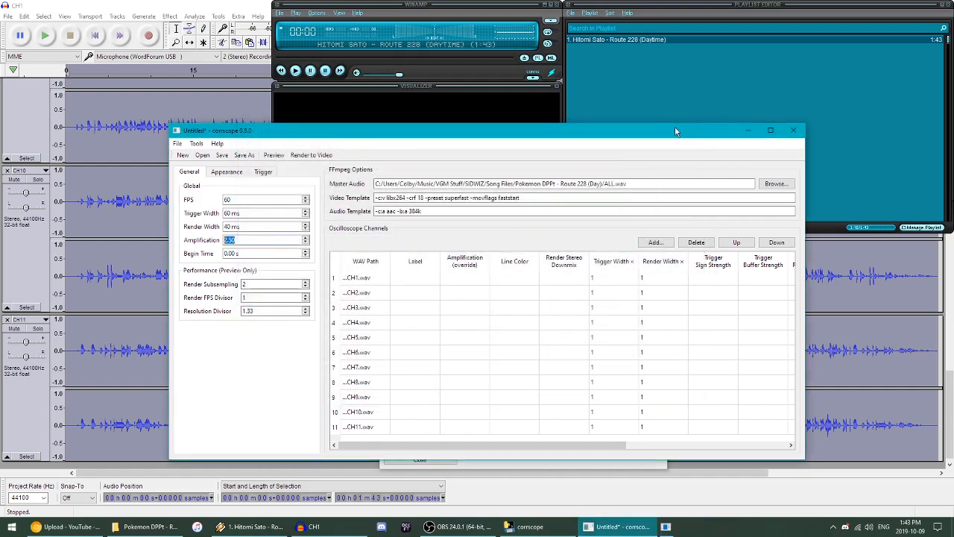
pyautogui.click(226, 171)
pyautogui.scroll(-2, 200, 352)
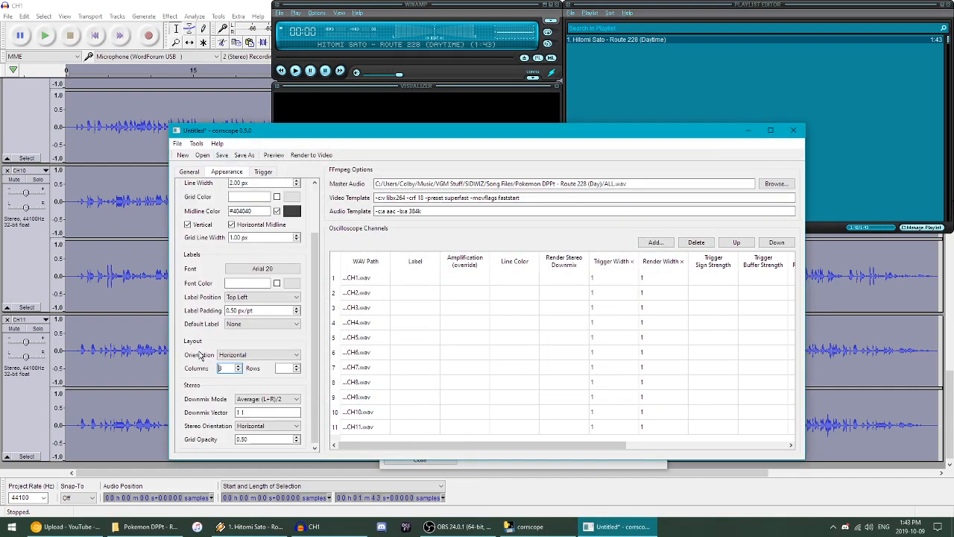
# Step: Switch to Audacity, dismiss the Amplify effect, and import ALL.wav as a soloed track below CH11
pyautogui.click(193, 6)
pyautogui.click(549, 297)
pyautogui.click(146, 526)
pyautogui.moveTo(686, 210); pyautogui.dragTo(138, 304)
pyautogui.click(418, 216)
pyautogui.moveTo(418, 216); pyautogui.dragTo(160, 291)
pyautogui.click(37, 334)
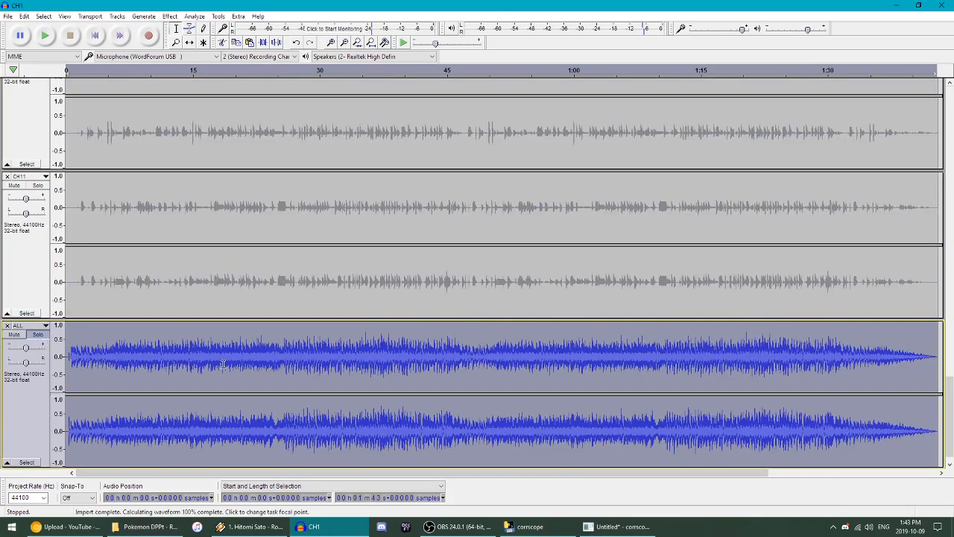
# Step: Play the ALL track from about 25 seconds and remove it from the project
pyautogui.click(279, 388)
pyautogui.press('space')
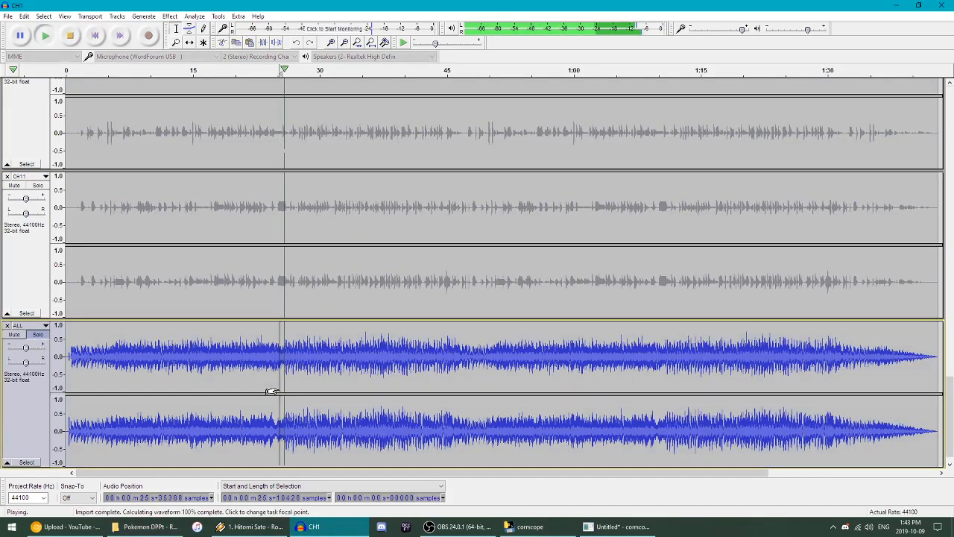
pyautogui.click(6, 325)
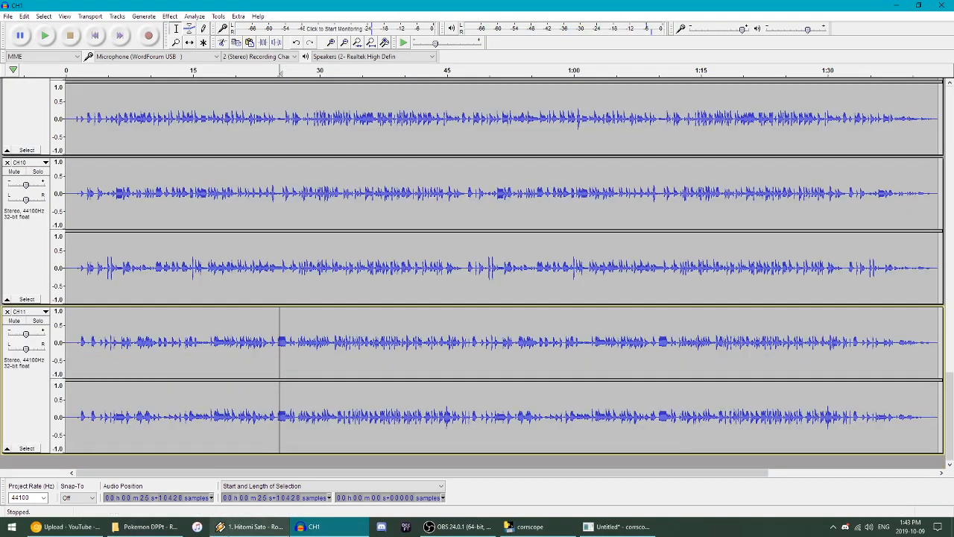
# Step: Switch to corrscope and render the oscilloscope video as Route 228 in the Pokemon DPPt - Route 228 (Day) folder
pyautogui.click(246, 527)
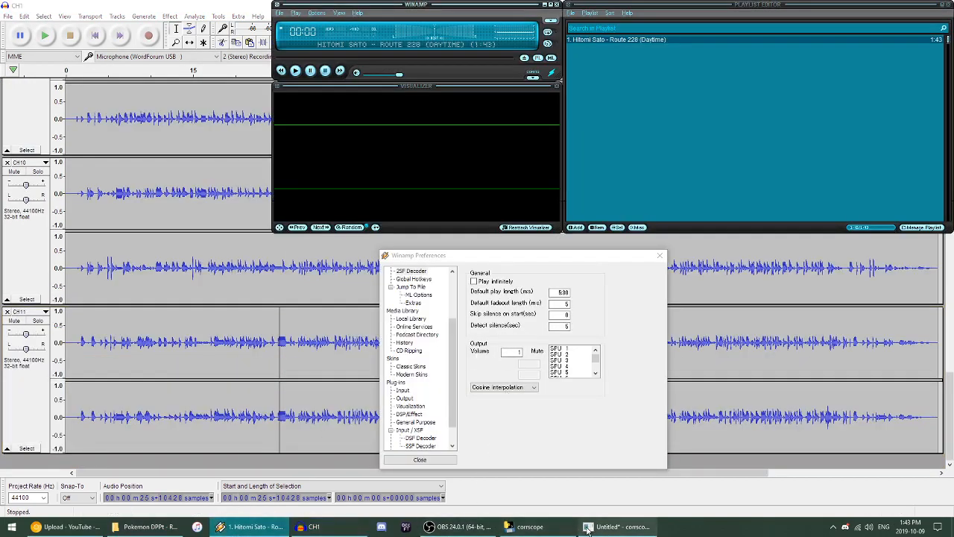
pyautogui.moveTo(589, 530)
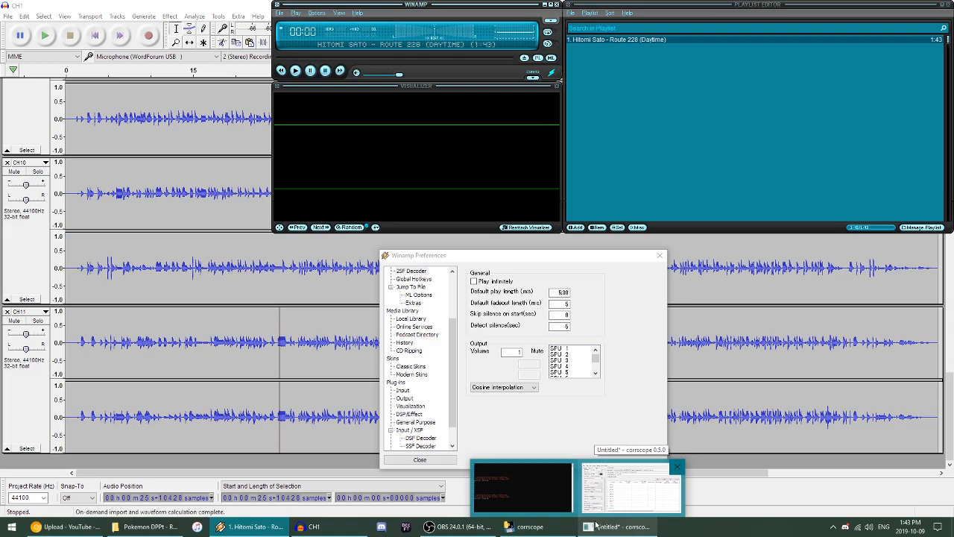
pyautogui.click(596, 526)
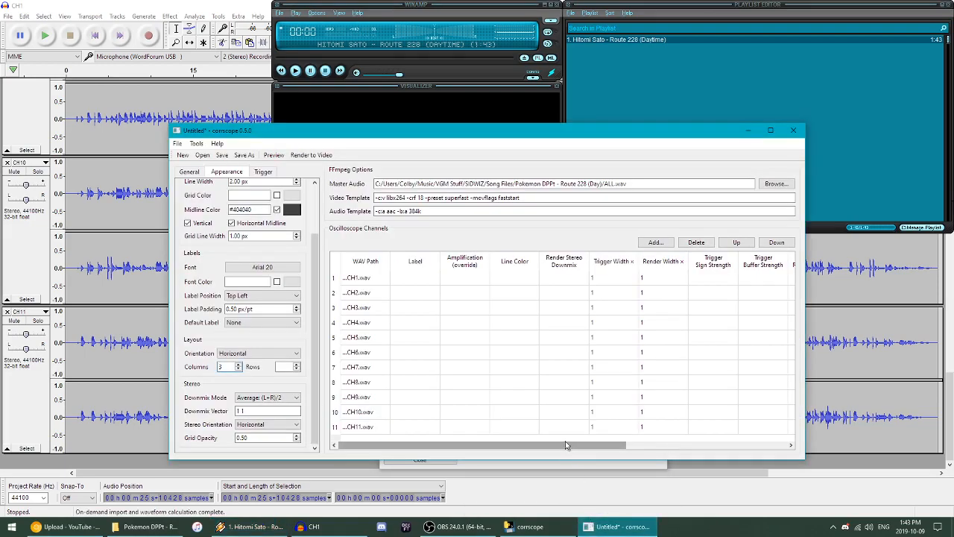
pyautogui.click(312, 158)
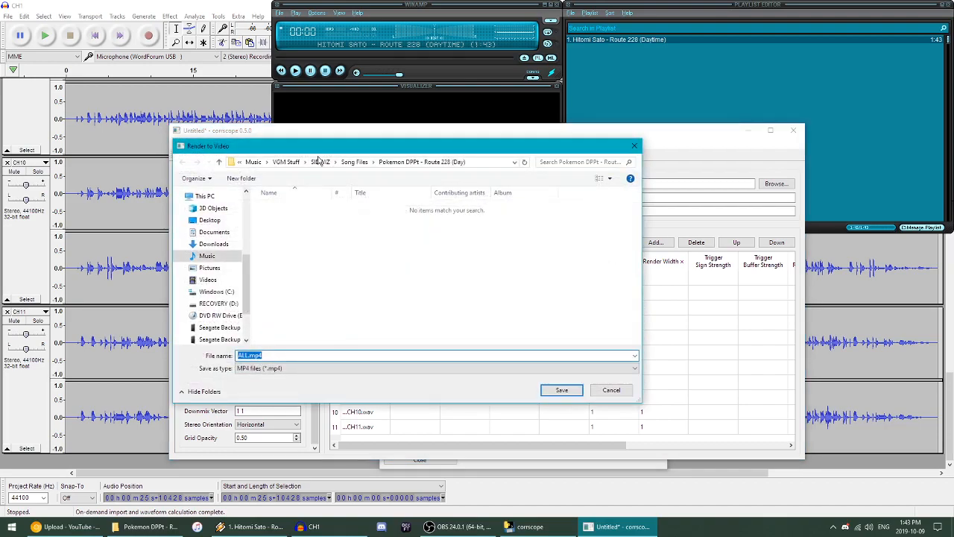
pyautogui.write('Route 228')
pyautogui.press('Return')
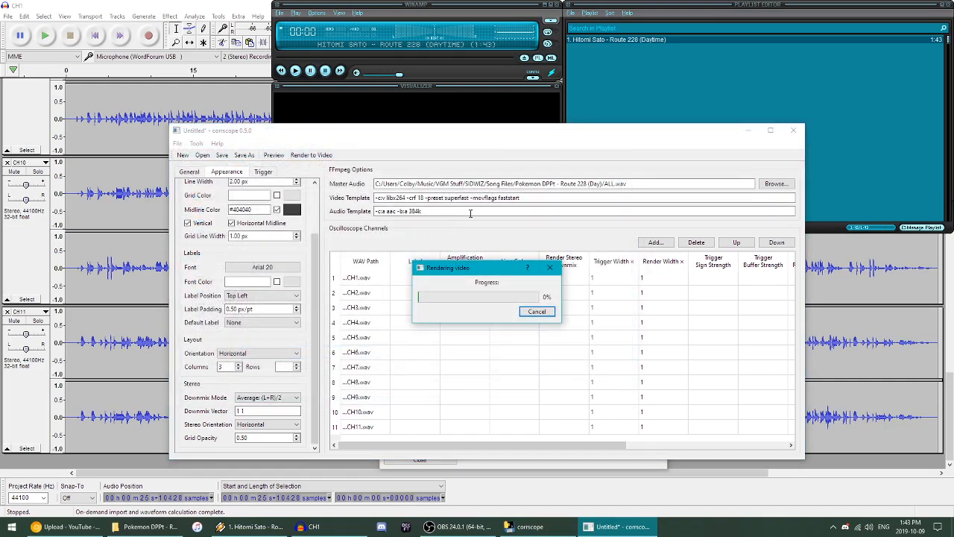
# Step: Review the global settings, cancel the video render, and open the appearance settings
pyautogui.click(493, 136)
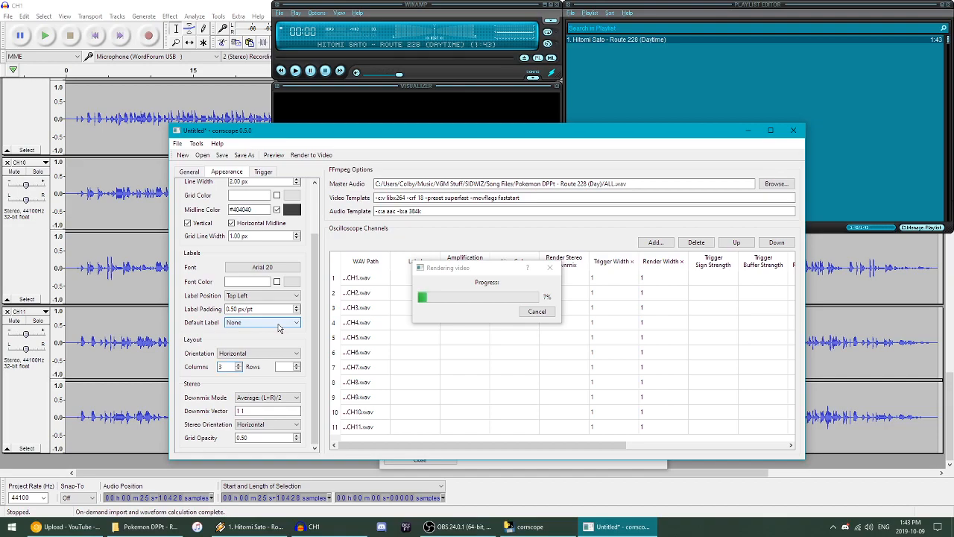
pyautogui.scroll(3, 278, 328)
pyautogui.click(189, 172)
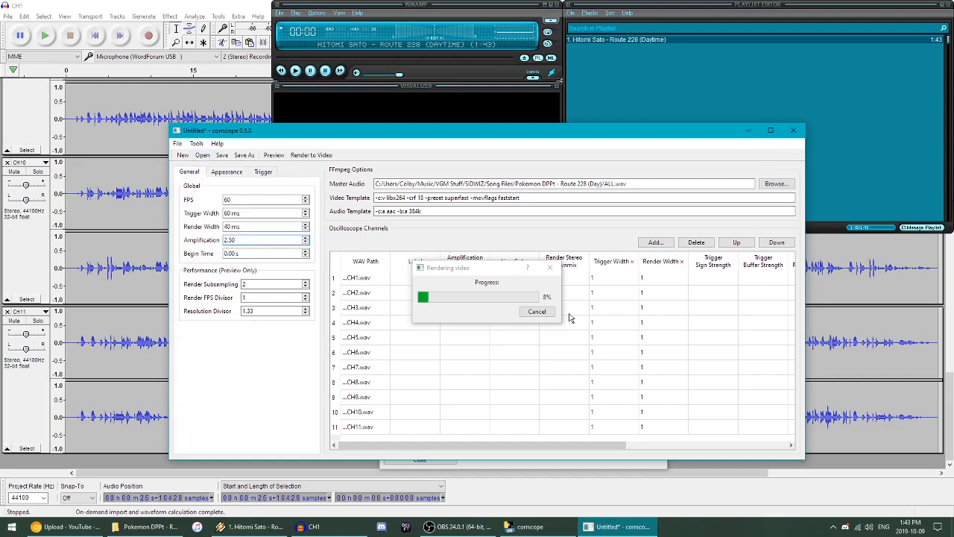
pyautogui.click(537, 311)
pyautogui.click(226, 172)
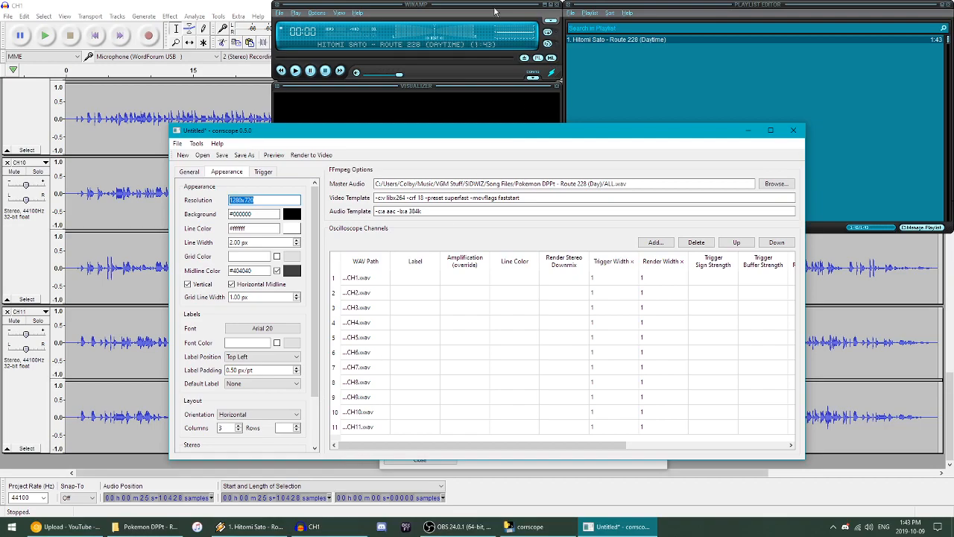
# Step: Switch to Winamp Preferences and select 2SF Decoder in the list of input plug-ins
pyautogui.click(470, 464)
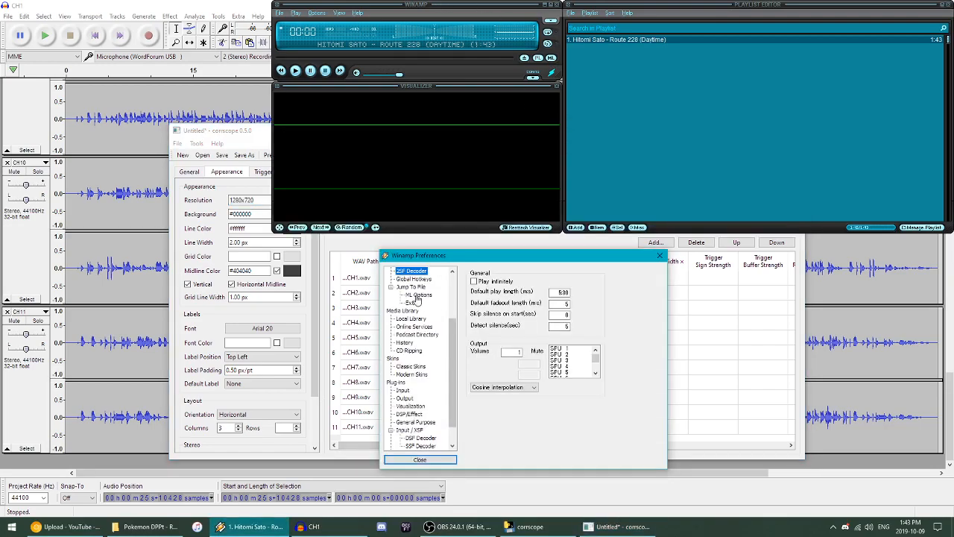
pyautogui.click(404, 390)
pyautogui.click(601, 300)
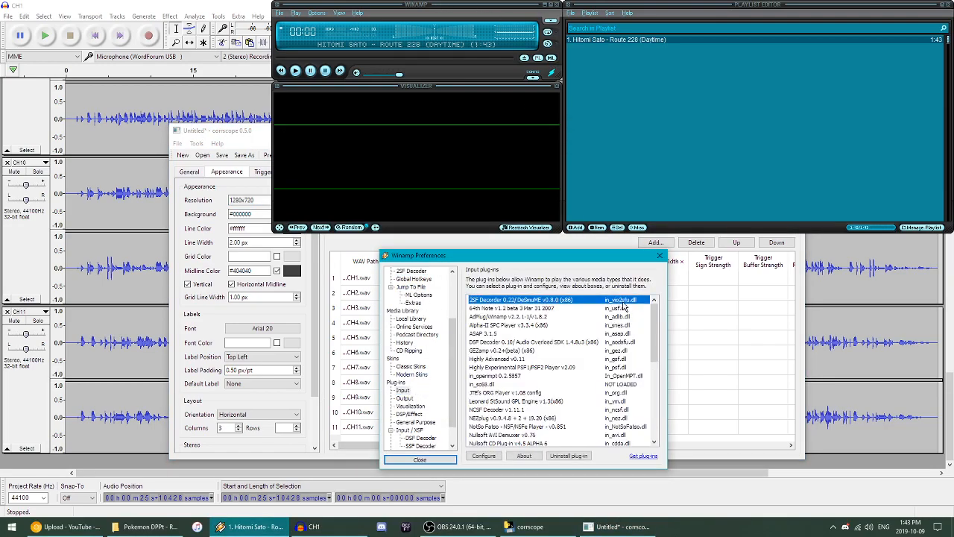